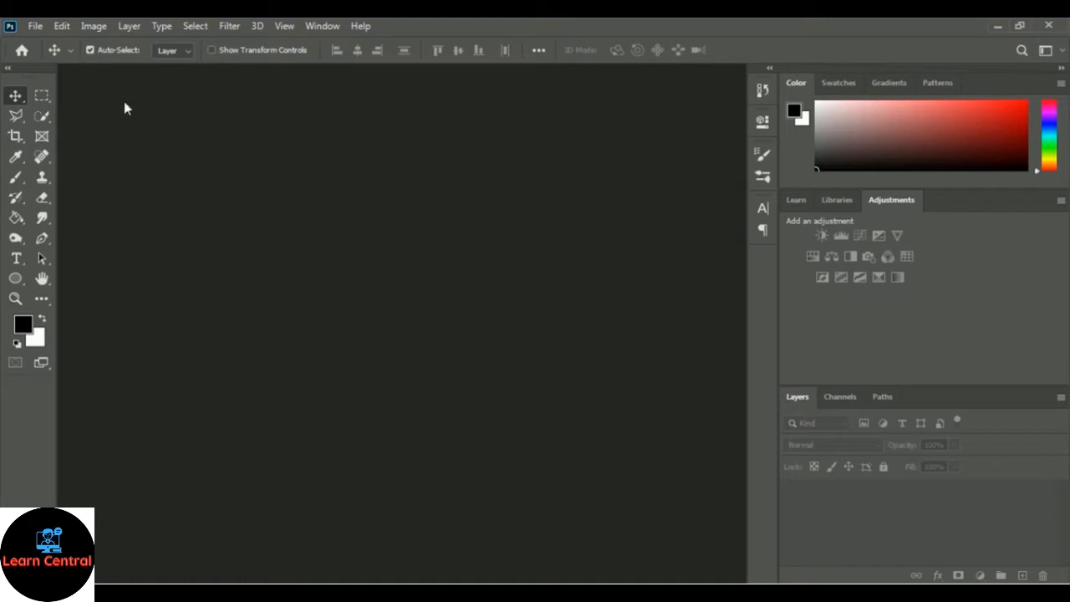
Step: Create a new 4 x 6 inch document at 300 pixels/inch in RGB Color with a white background
click(35, 25)
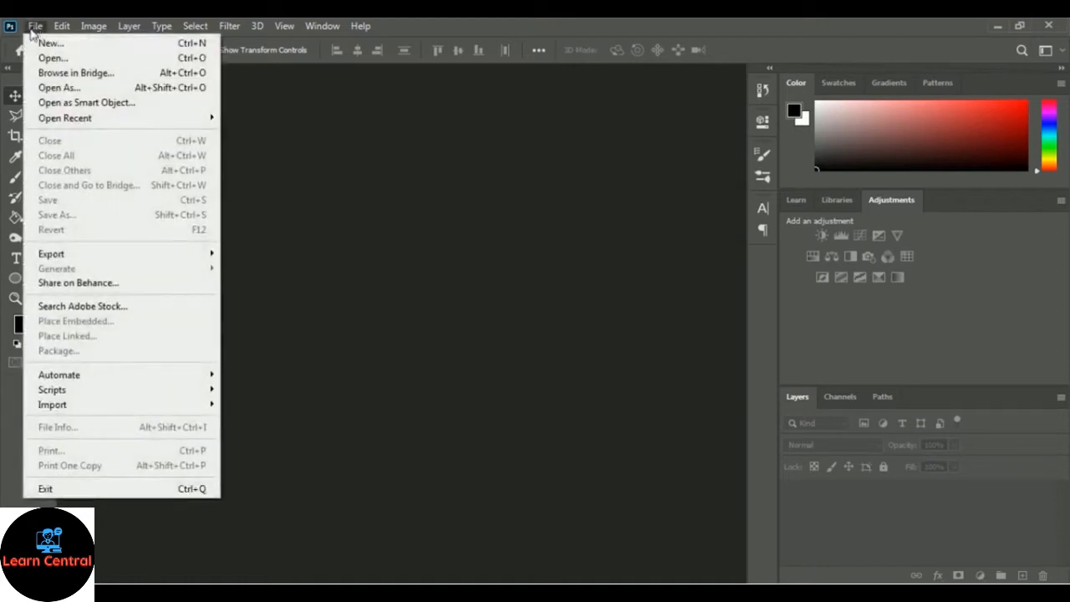
click(121, 46)
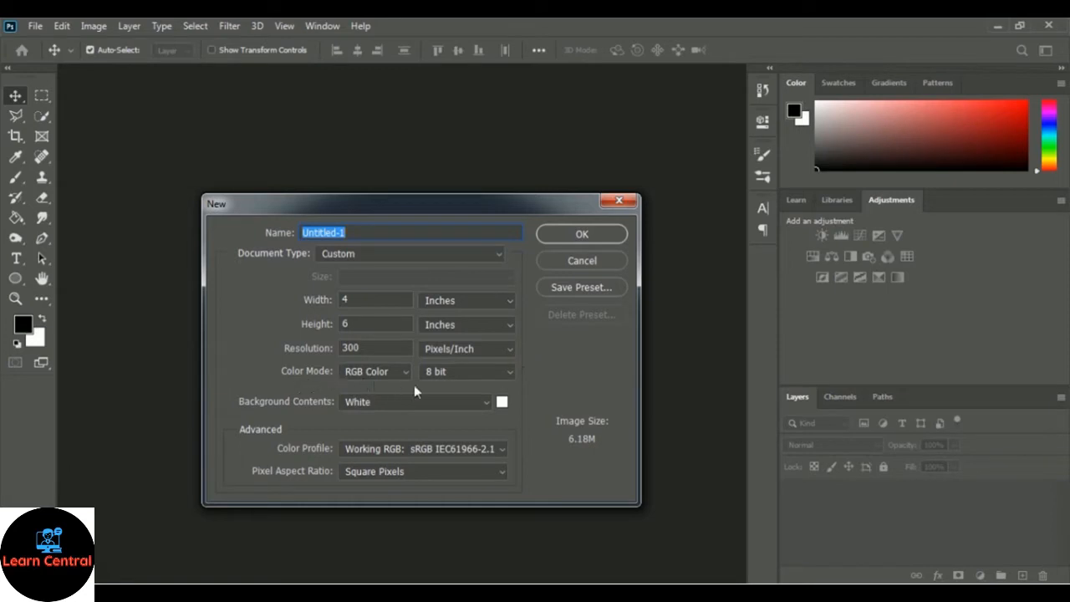
click(618, 235)
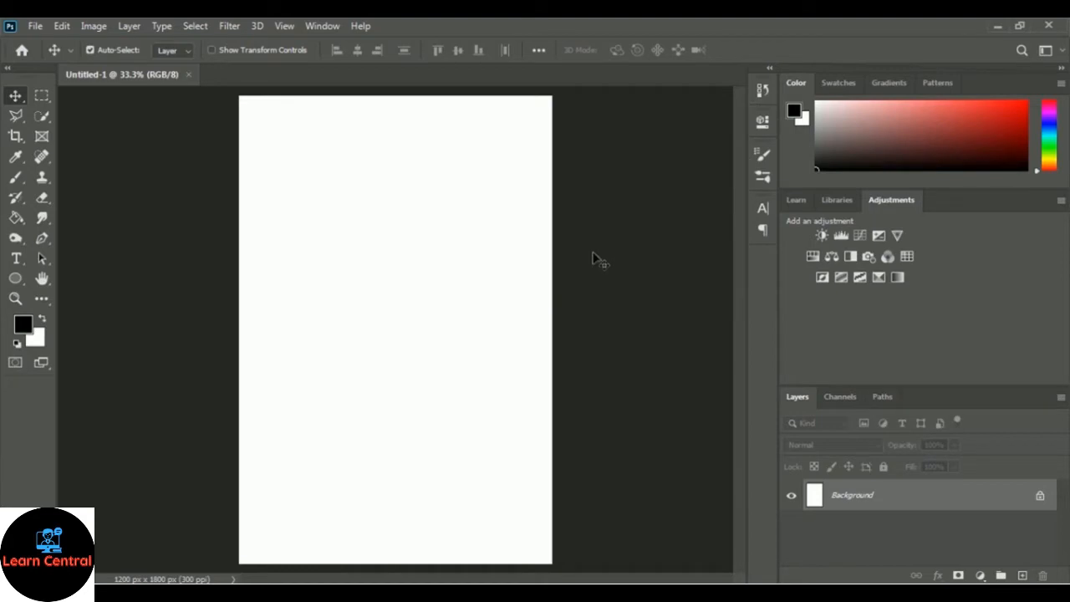
Step: Open the christian-unsplash photo from the 05 T Shirt Design folder
click(31, 26)
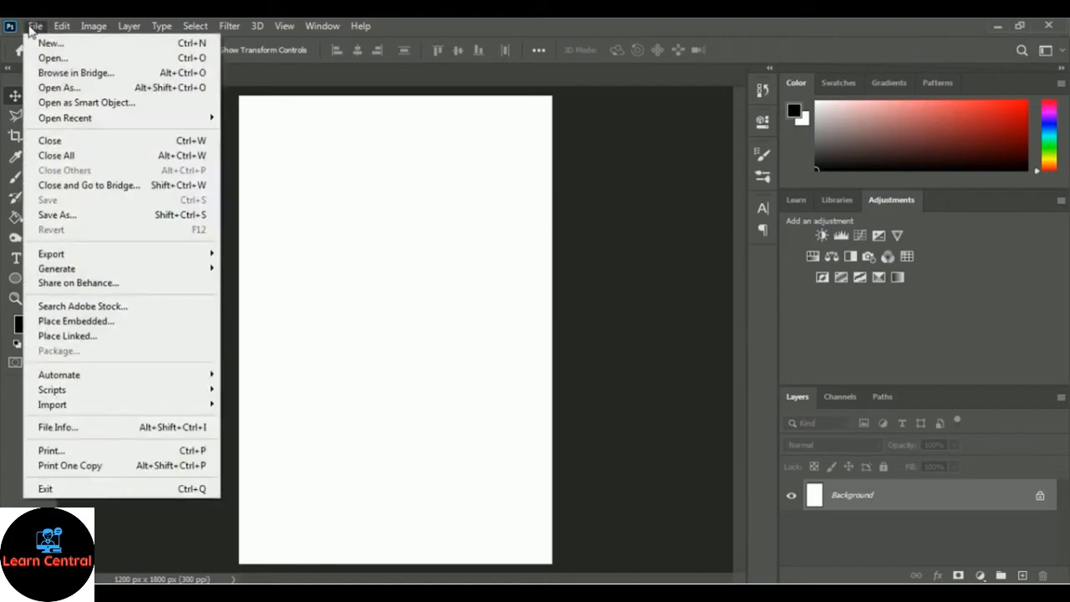
click(158, 59)
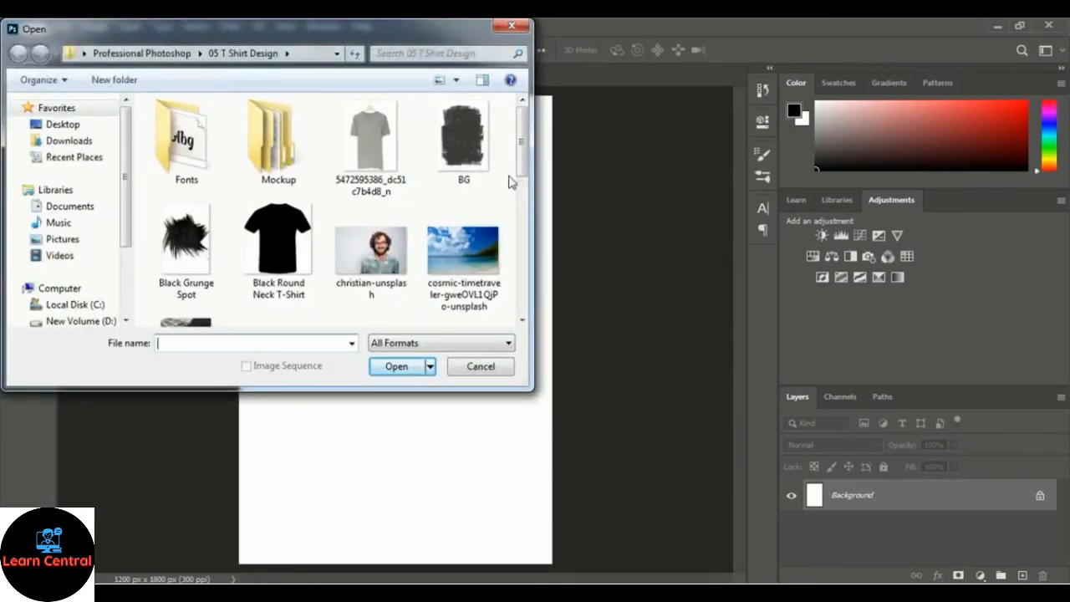
click(360, 275)
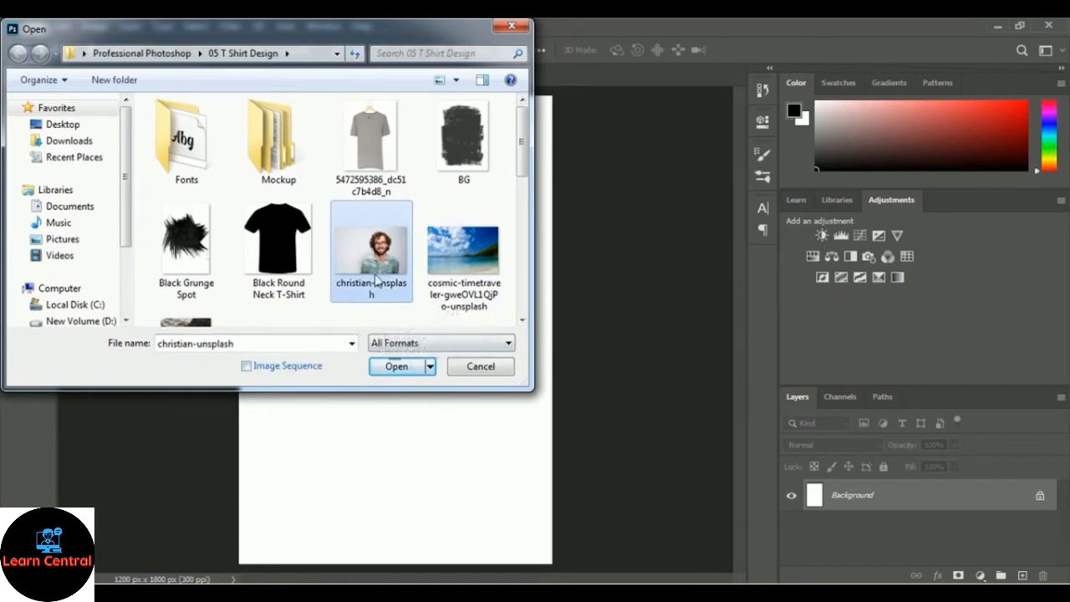
click(393, 367)
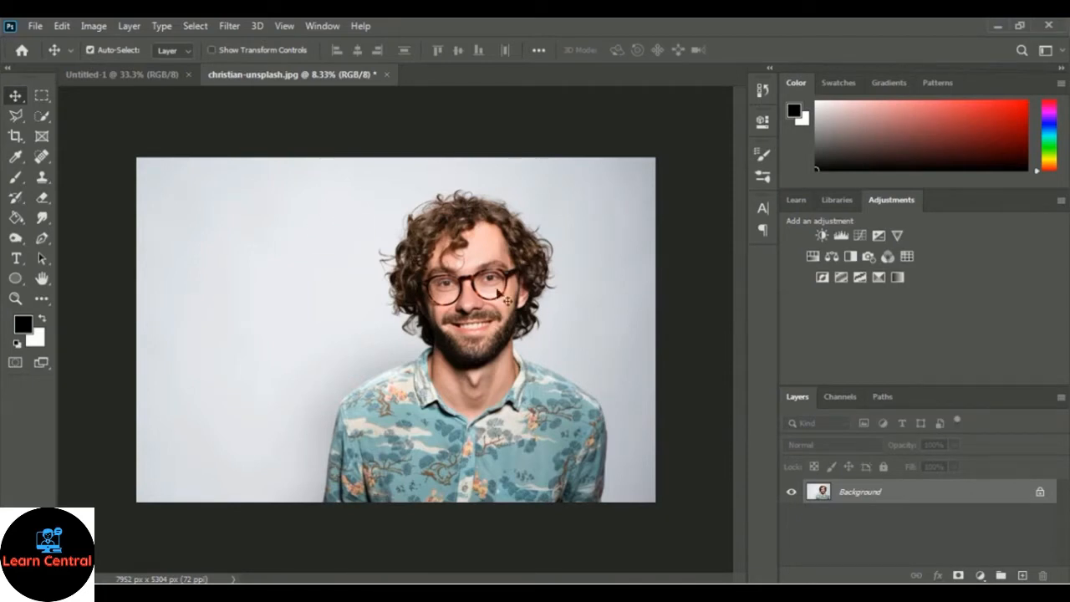
Step: Select the man with Select Subject and hide the photo's background with a layer mask
click(195, 27)
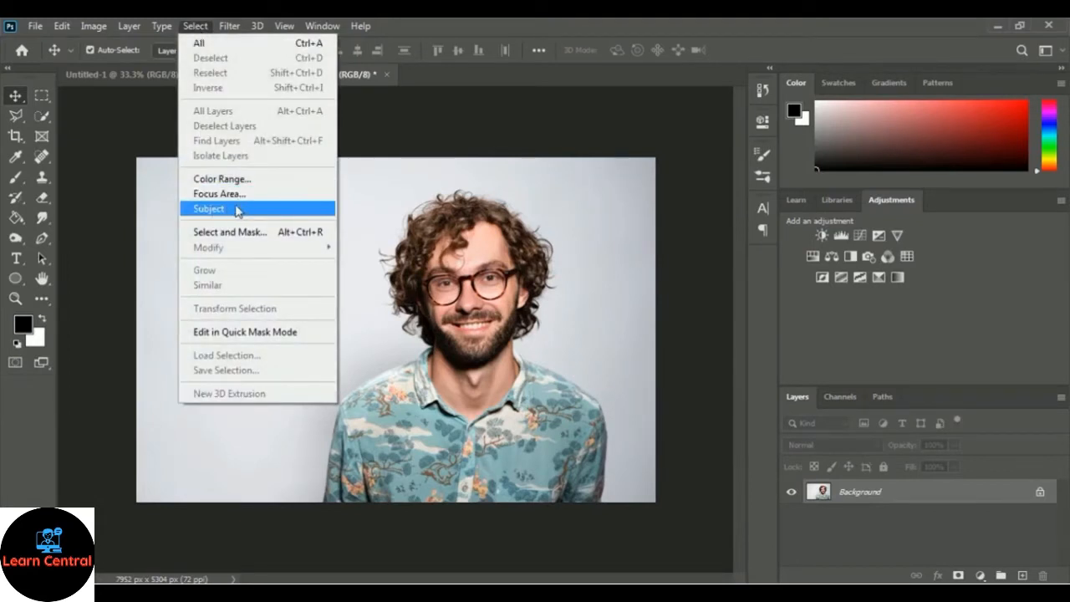
click(284, 212)
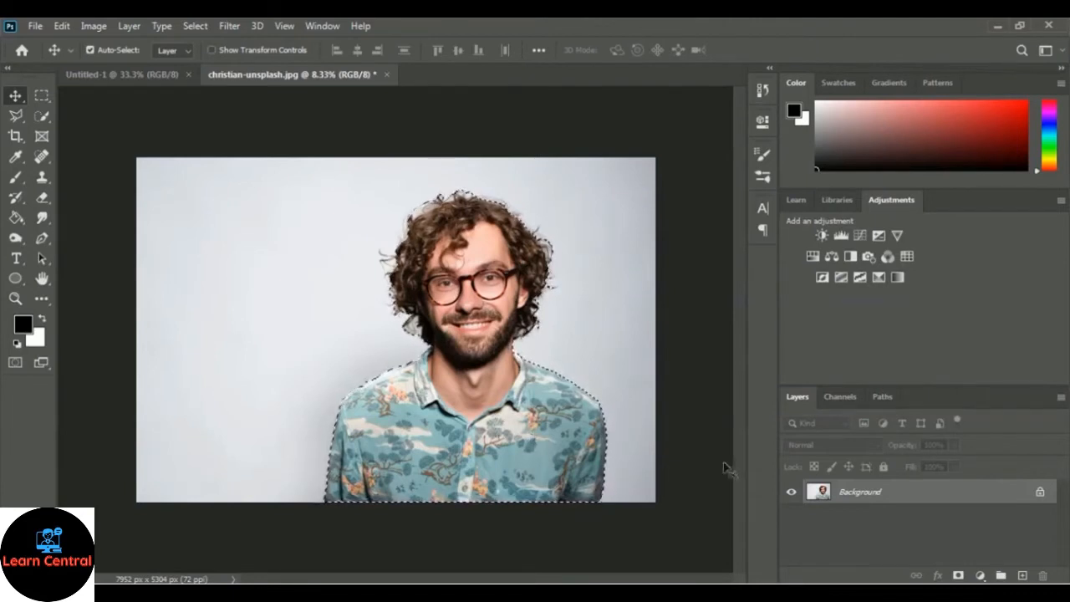
click(959, 576)
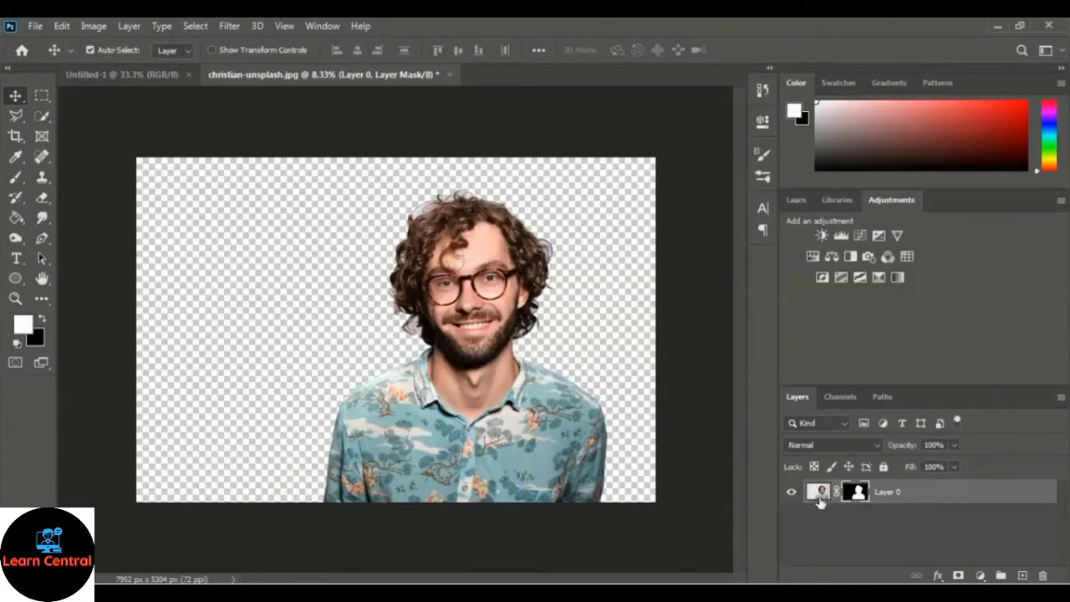
Step: Convert the masked layer to a smart object and move it into the Untitled-1 document
right_click(888, 495)
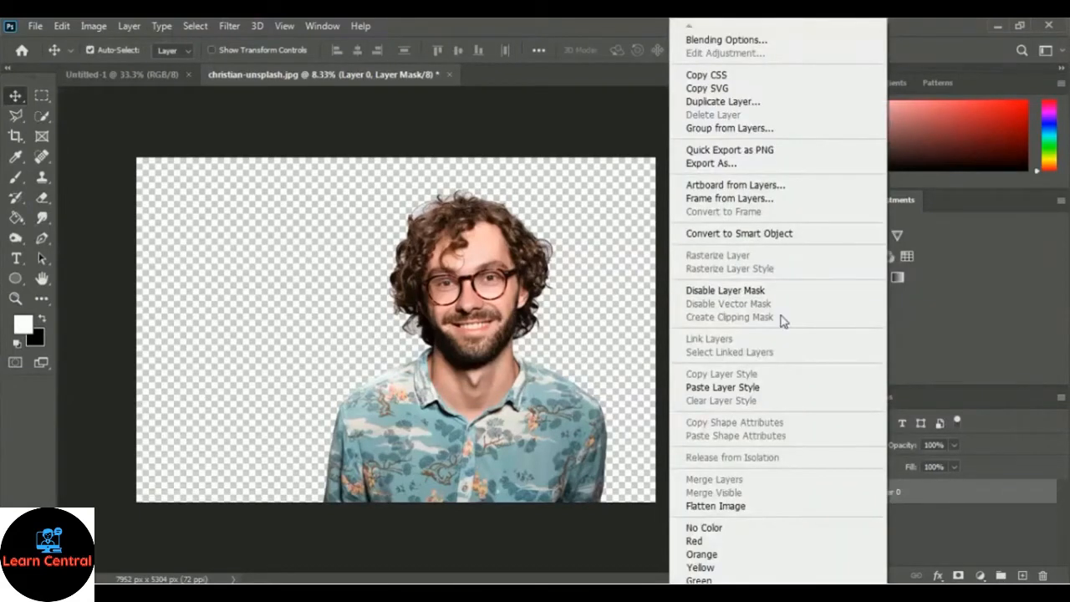
click(818, 236)
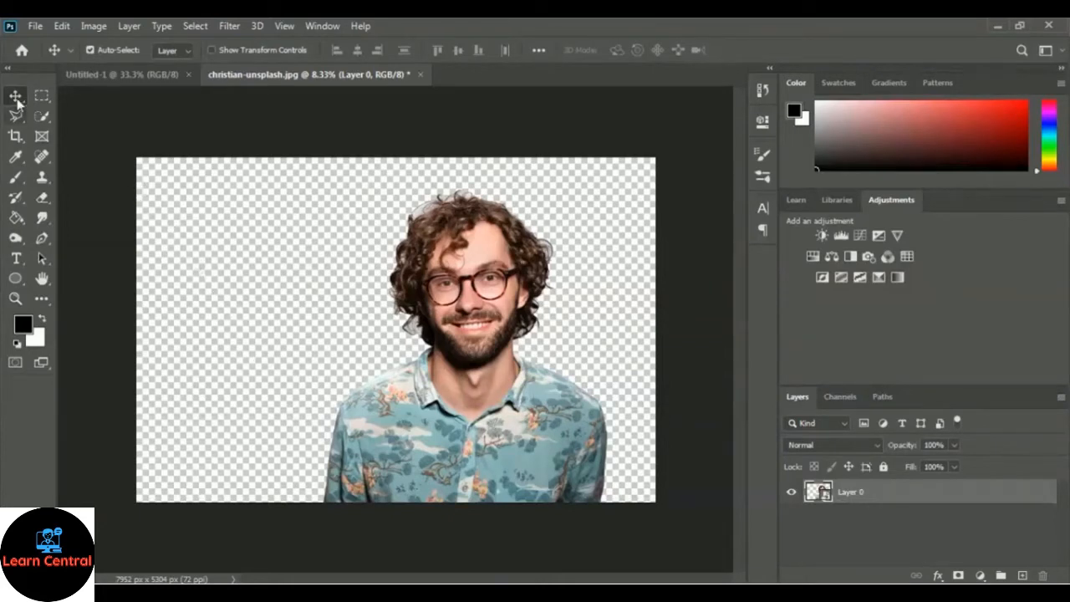
drag(446, 310, 421, 323)
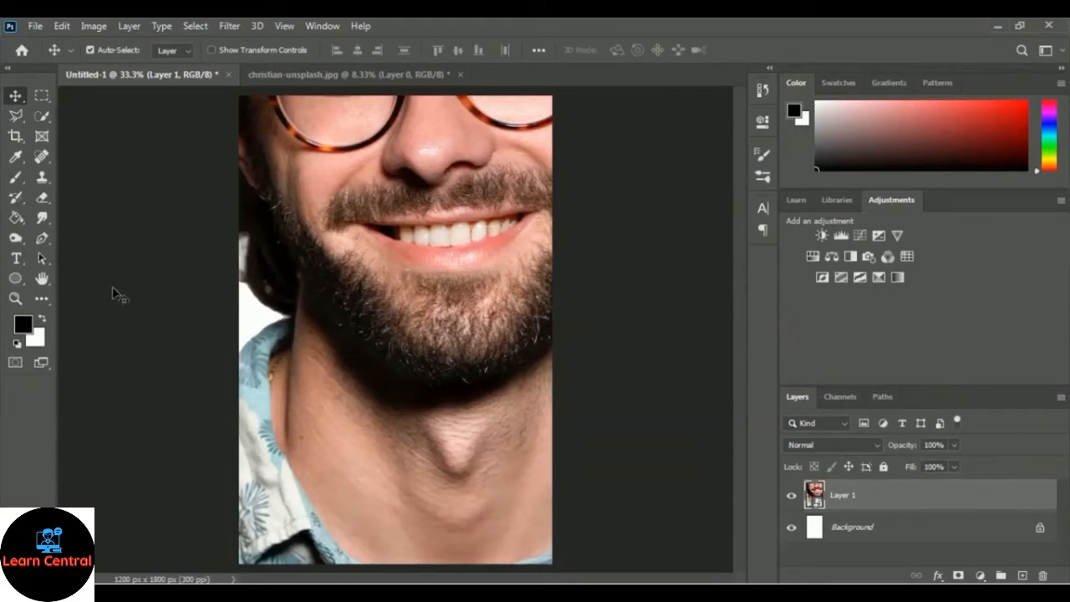
Step: Scale the portrait layer with Free Transform to about 3.6% width and 3.7% height, centred horizontally in the upper half of the page
click(286, 26)
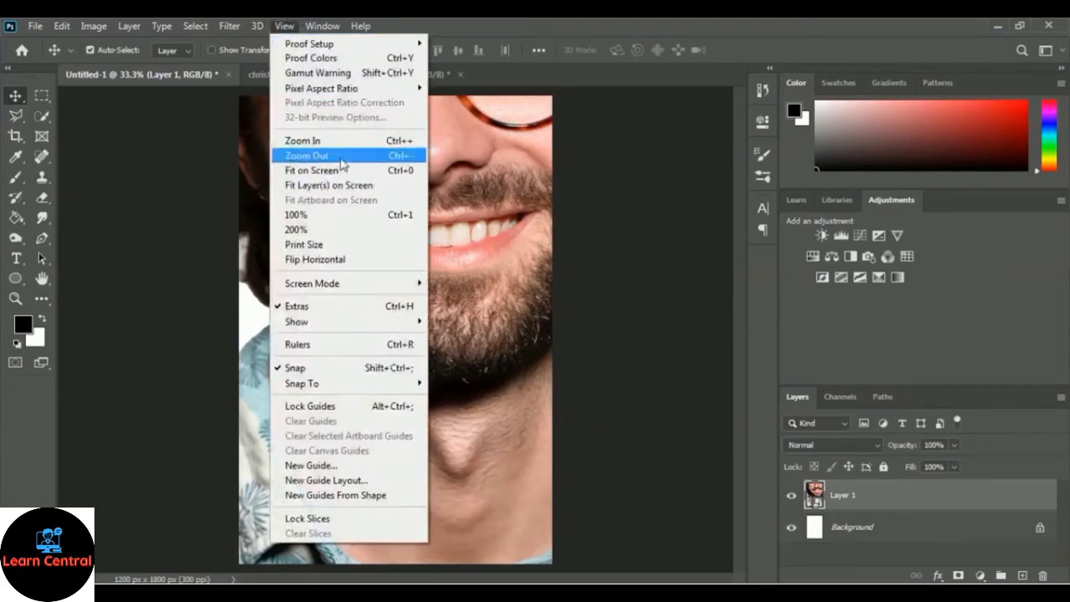
click(340, 156)
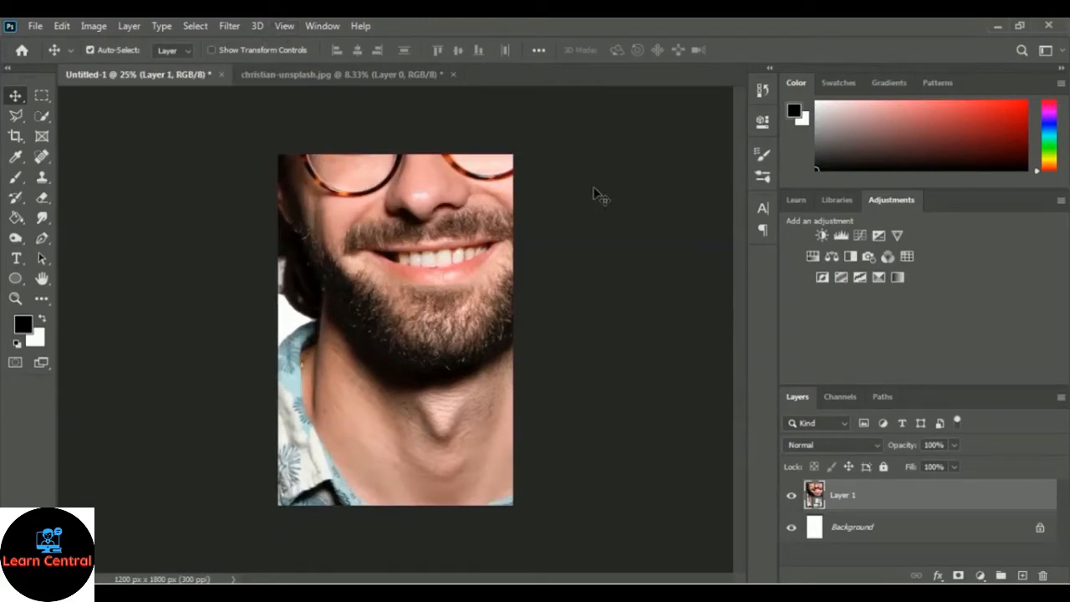
key(ctrl+minus)
key(ctrl+minus)
key(ctrl+minus)
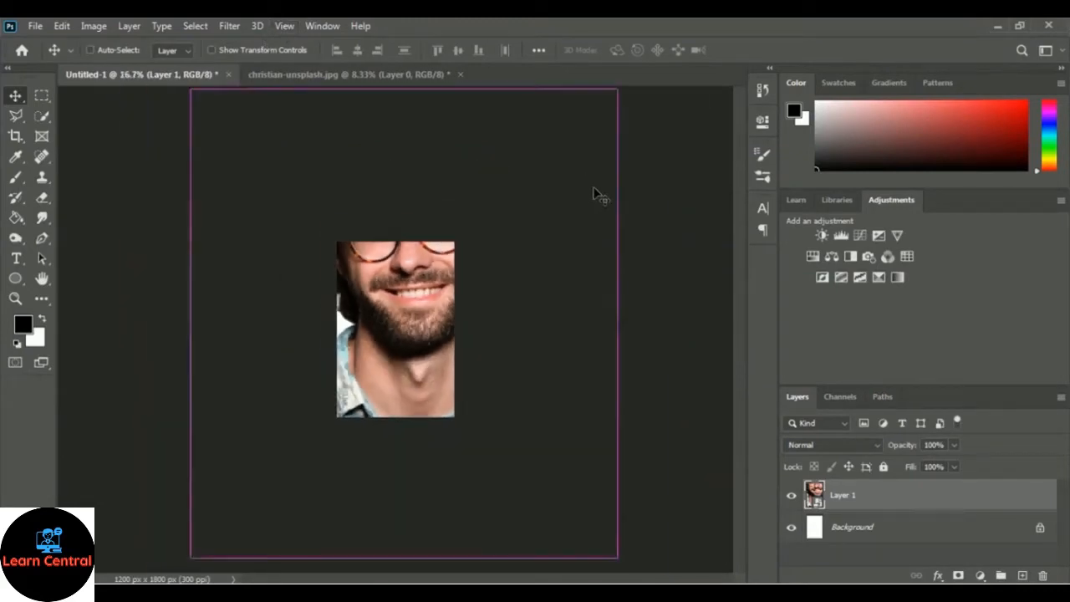
key(ctrl+minus)
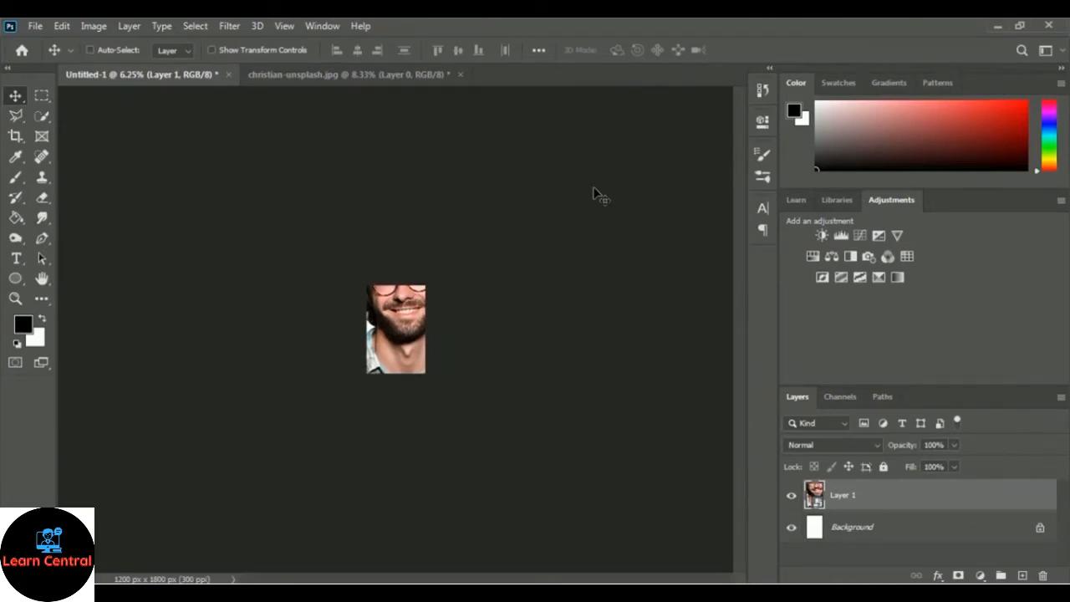
key(ctrl+t)
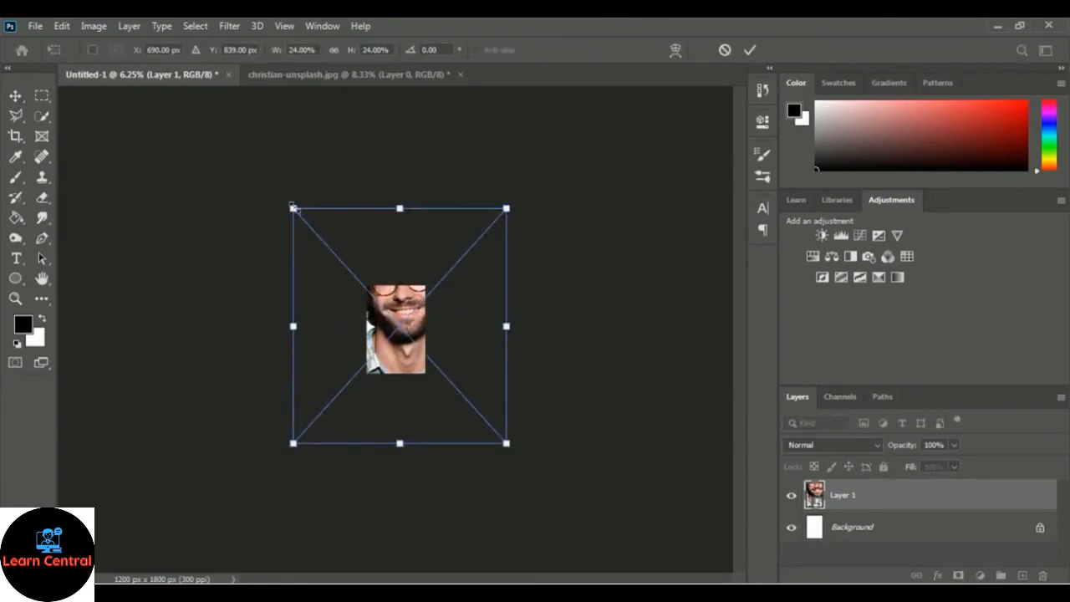
drag(292, 209, 381, 310)
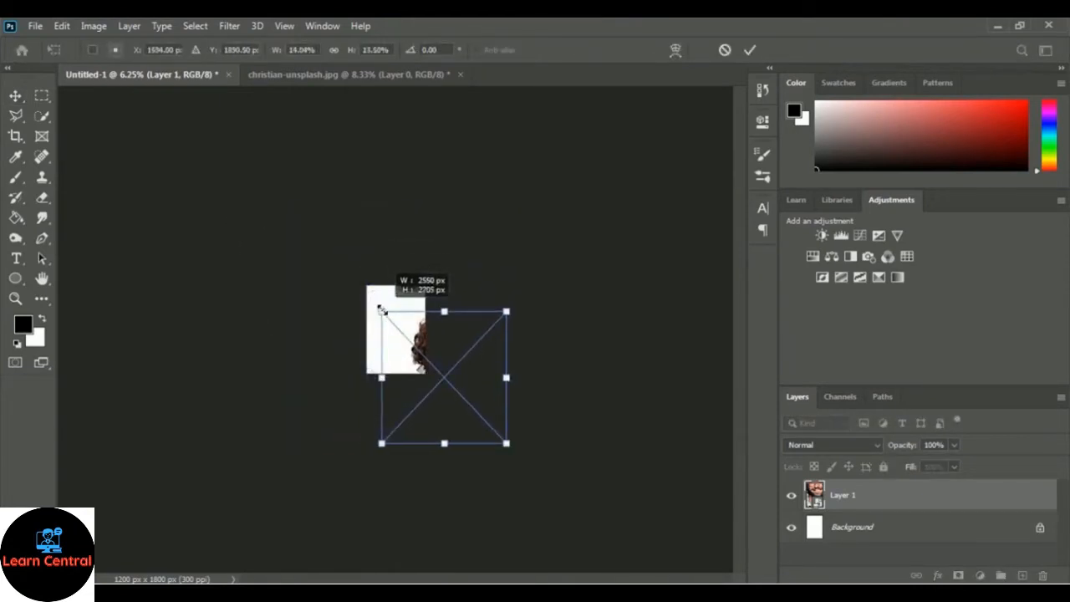
drag(507, 443, 399, 319)
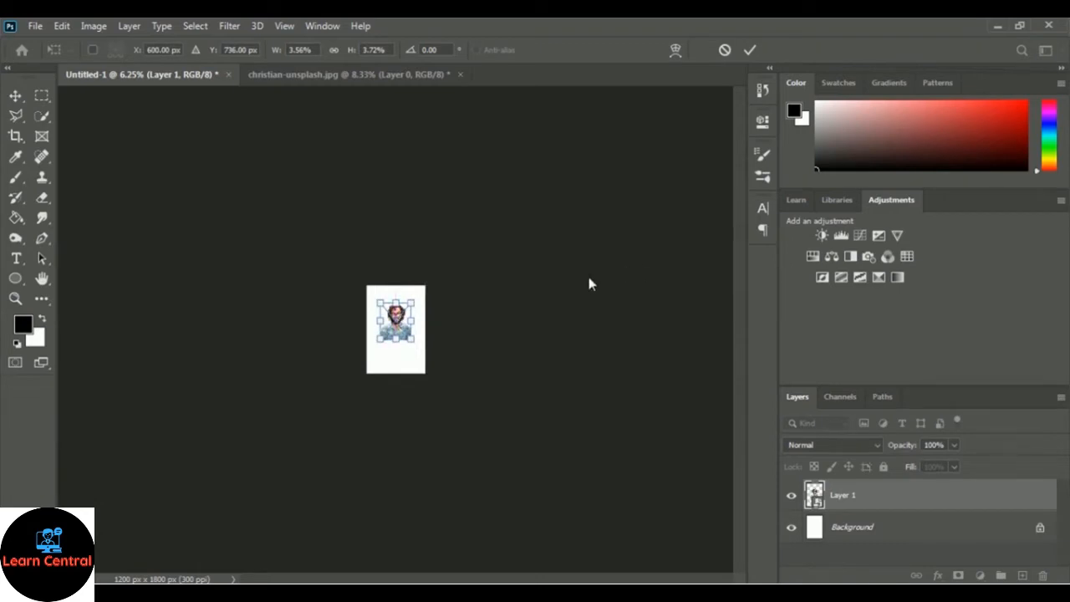
click(749, 50)
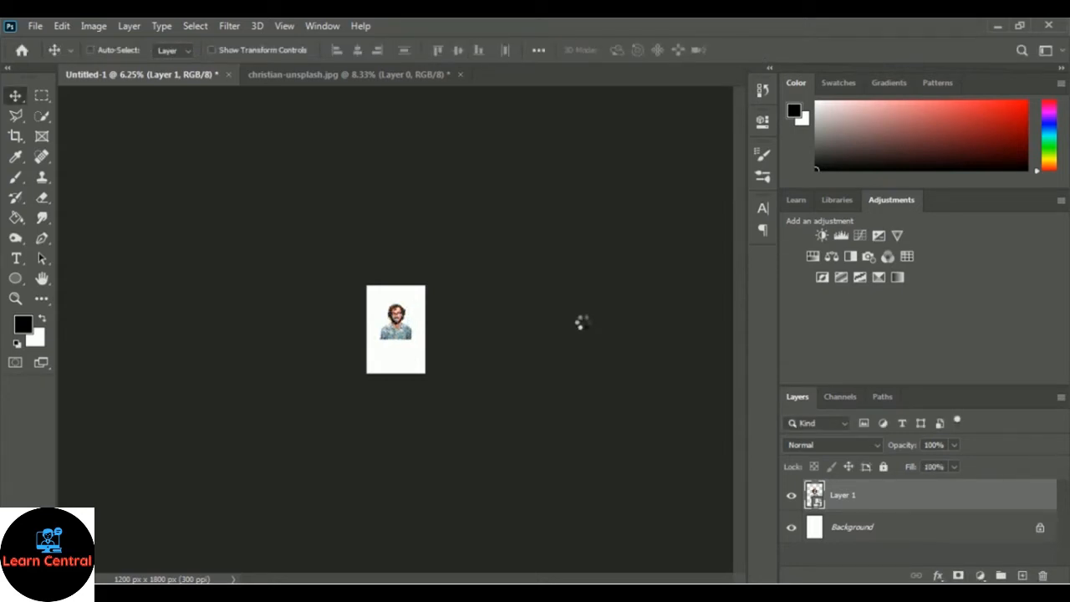
Step: Move the portrait slightly higher on the page, keeping it centred horizontally
key(ctrl+plus)
key(ctrl+plus)
key(ctrl+plus)
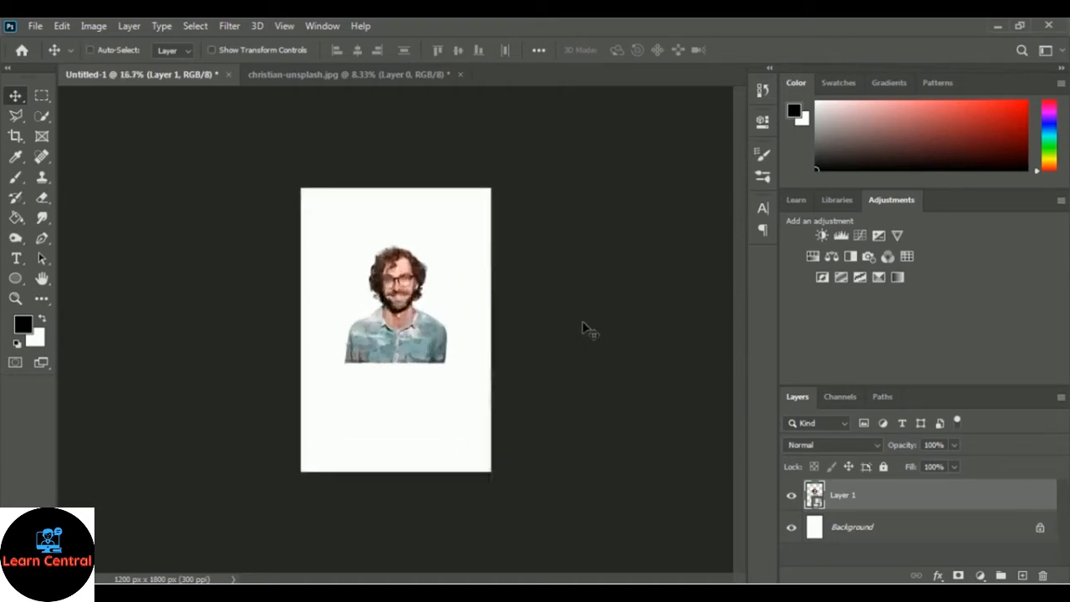
key(ctrl+plus)
key(ctrl+plus)
key(ctrl+plus)
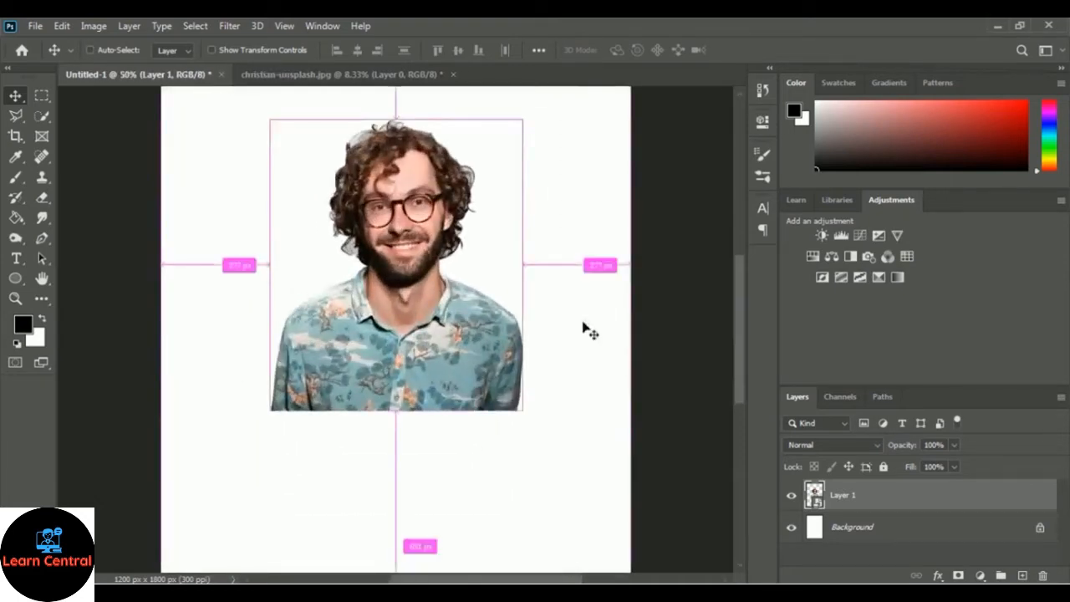
key(ctrl+minus)
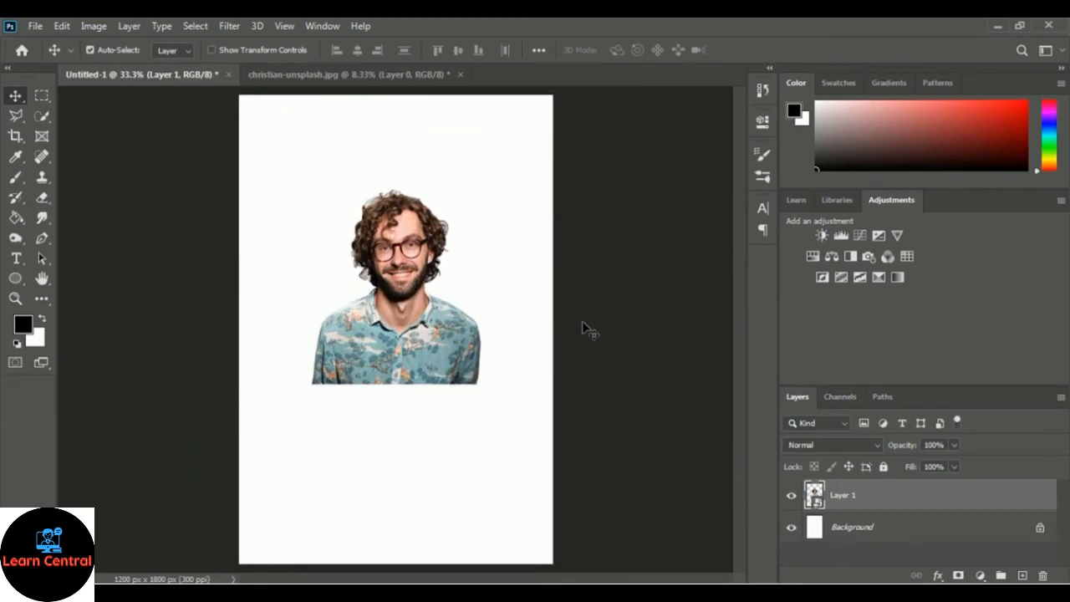
drag(410, 346, 403, 308)
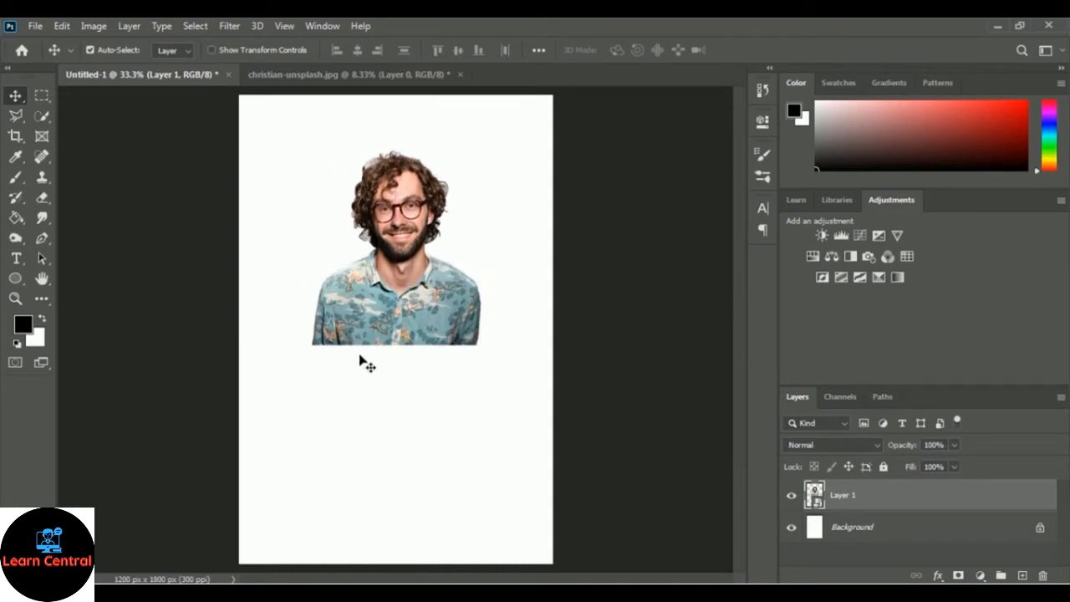
Step: Apply a Threshold adjustment at level 115 to the portrait layer and convert the layer to a smart object again
click(94, 27)
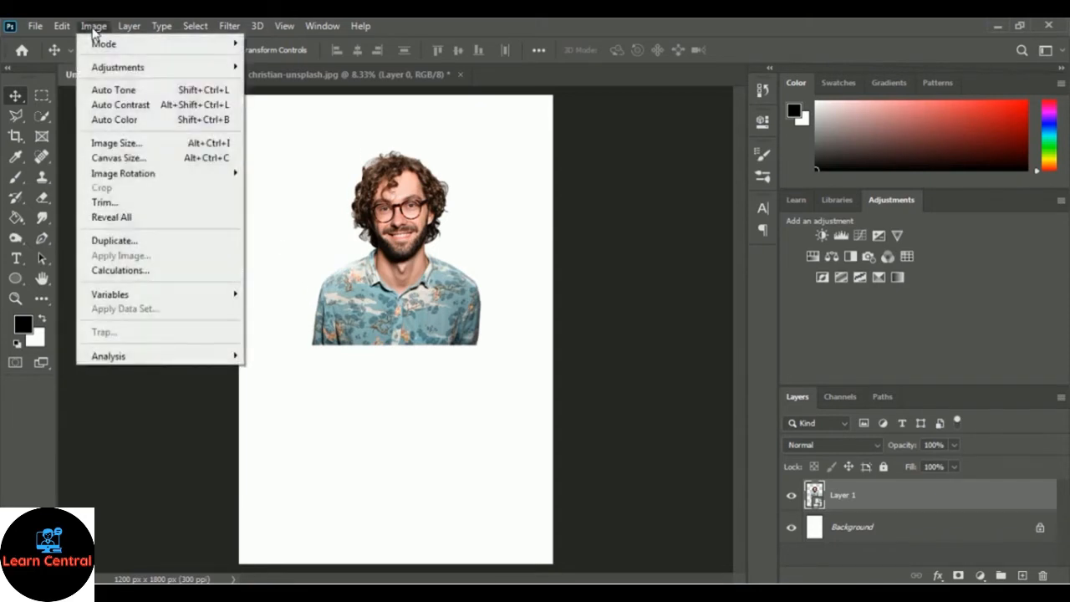
mouse_move(166, 75)
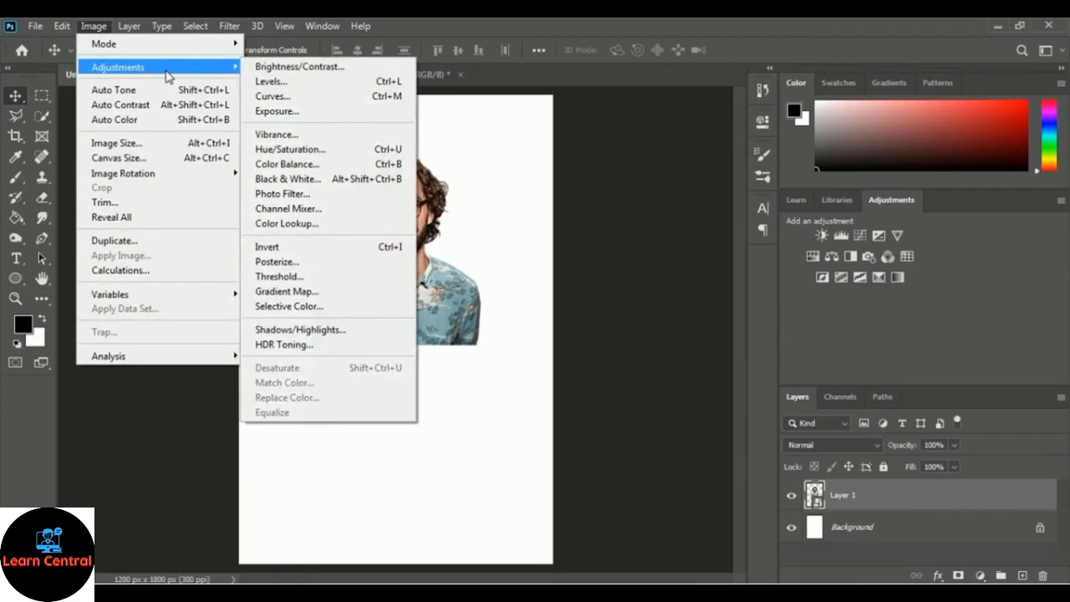
click(340, 280)
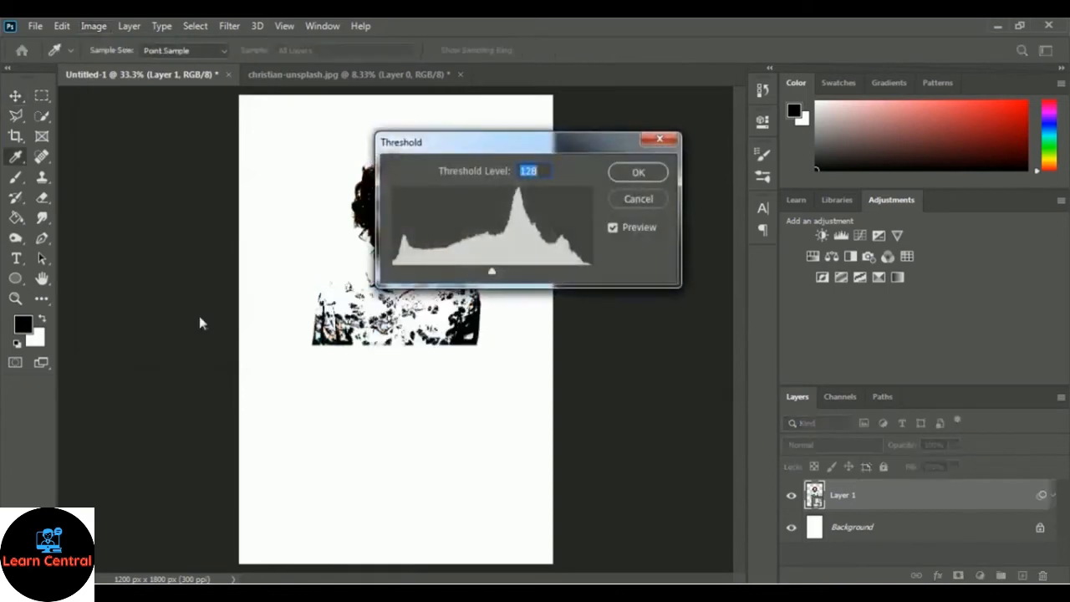
drag(519, 147, 674, 142)
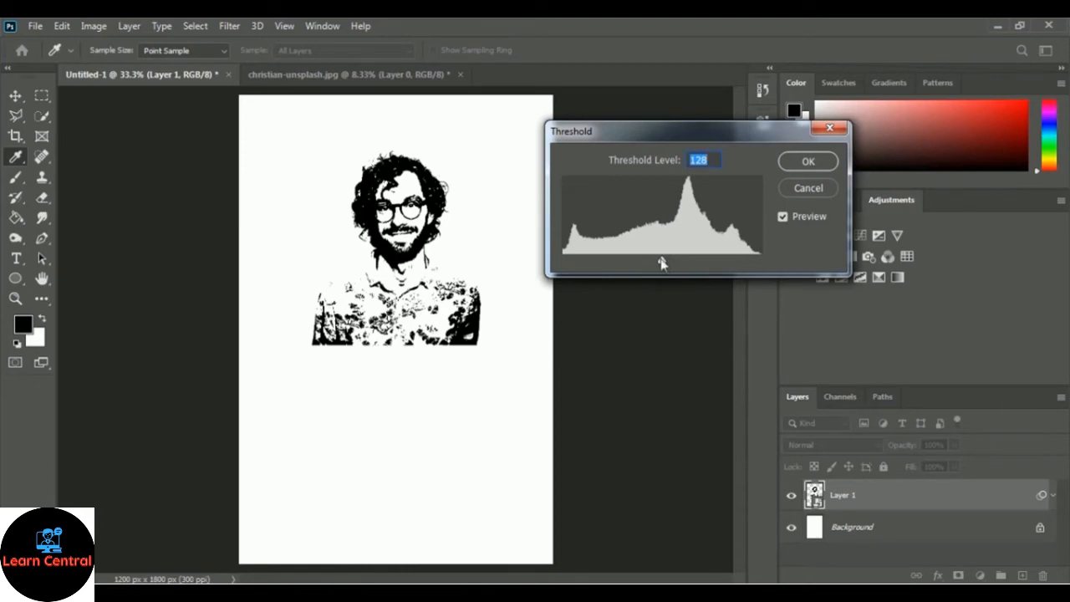
mouse_move(661, 261)
mouse_down()
mouse_move(724, 264)
mouse_move(618, 263)
mouse_move(696, 255)
mouse_move(647, 259)
mouse_up()
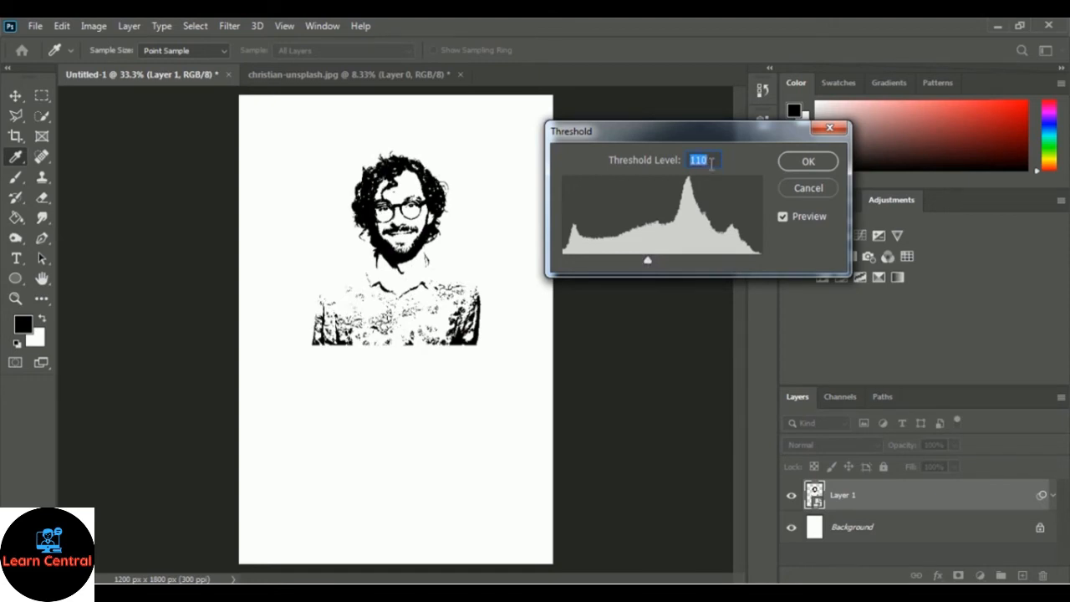
text(115)
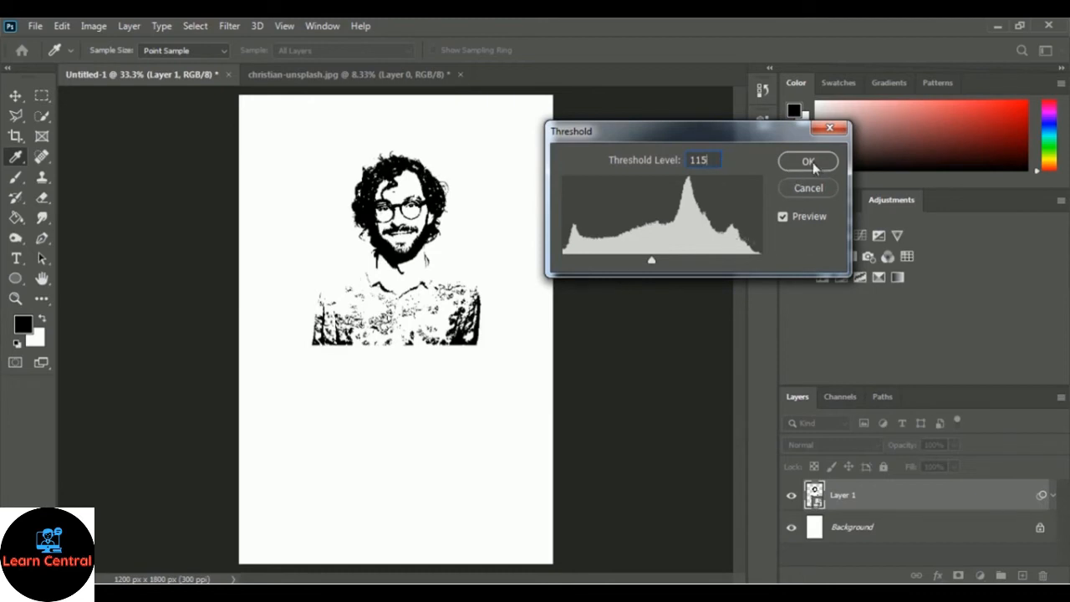
click(808, 162)
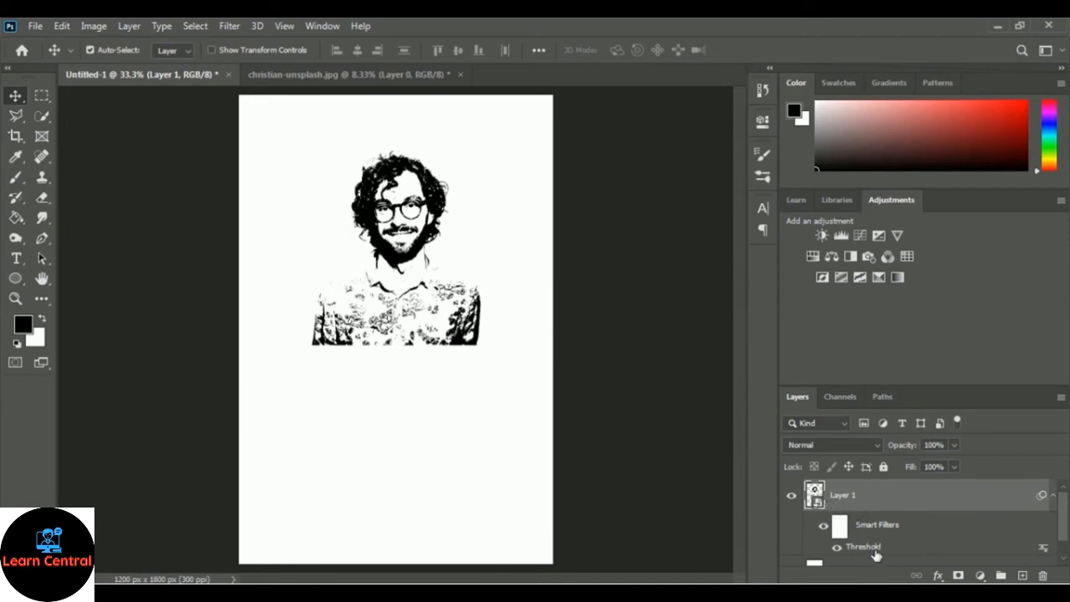
right_click(845, 497)
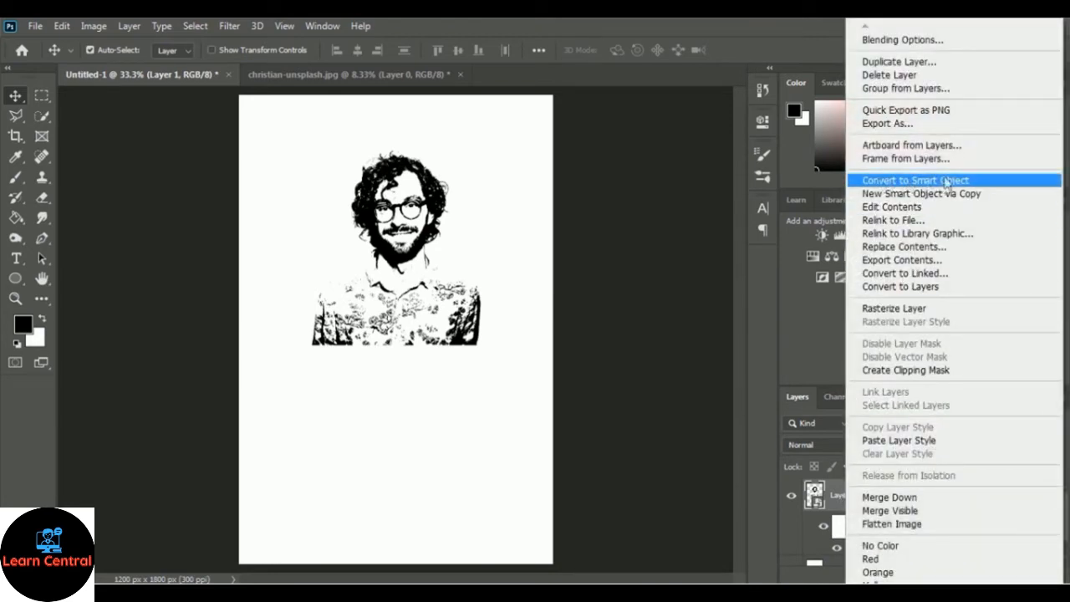
click(900, 181)
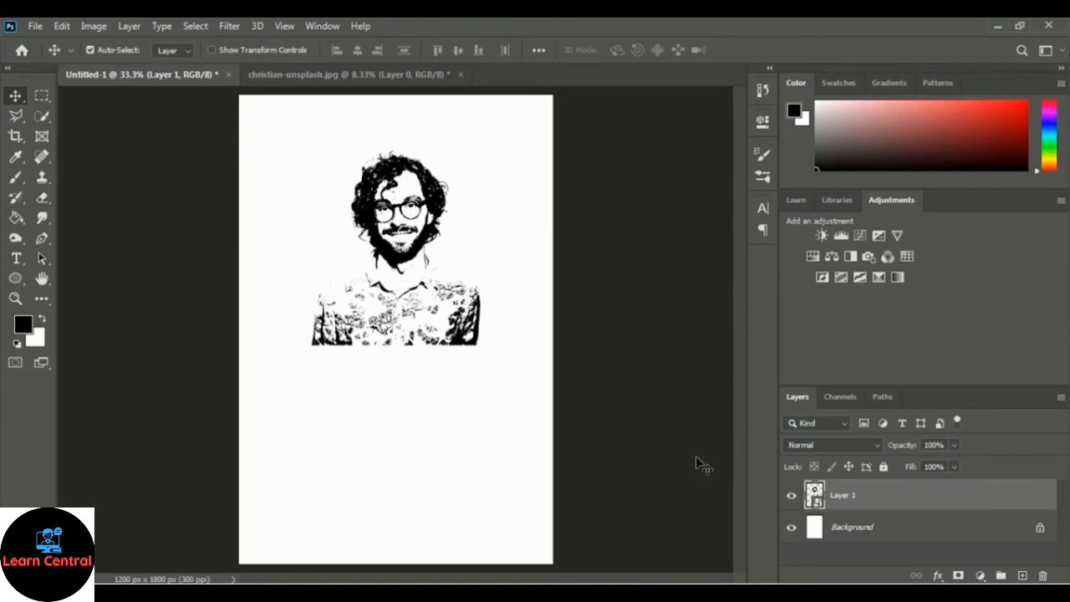
Step: Add a centred text line below the portrait reading "I am" followed by the man's first name
click(16, 260)
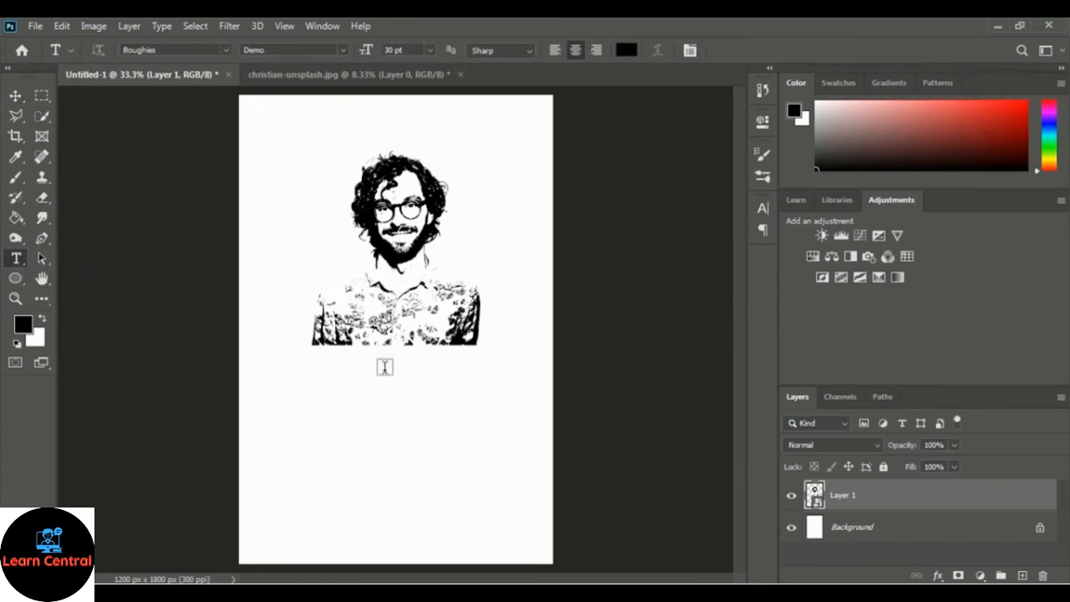
click(385, 367)
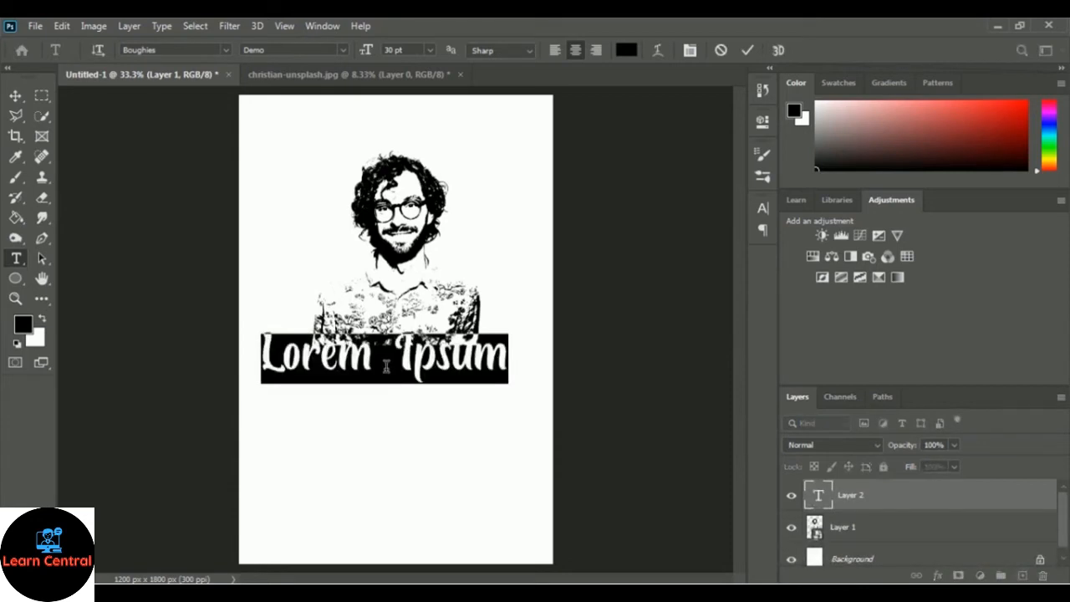
text(I am Jimmy)
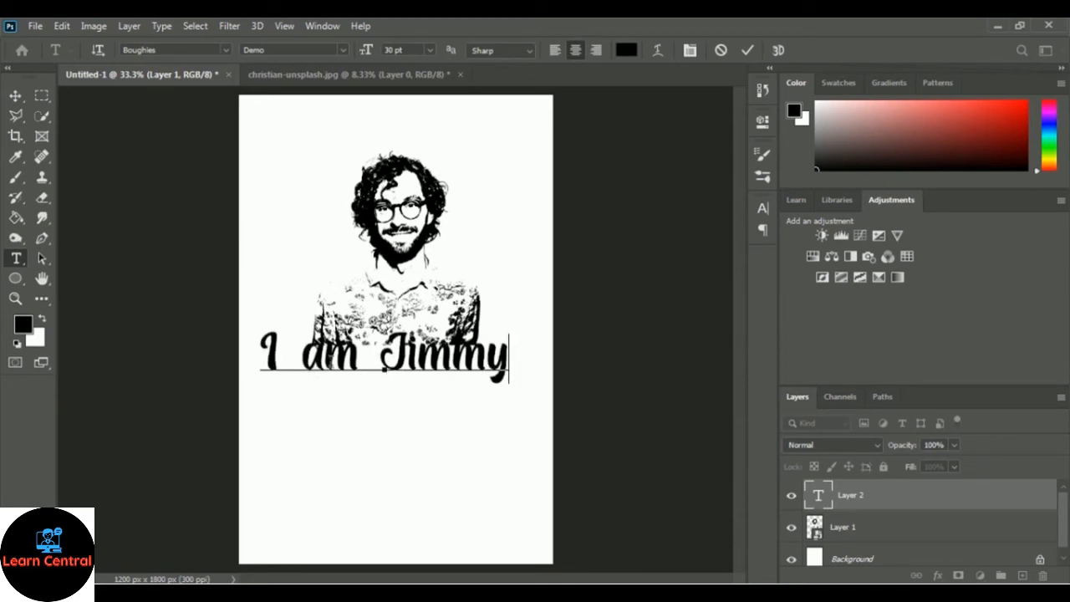
click(746, 51)
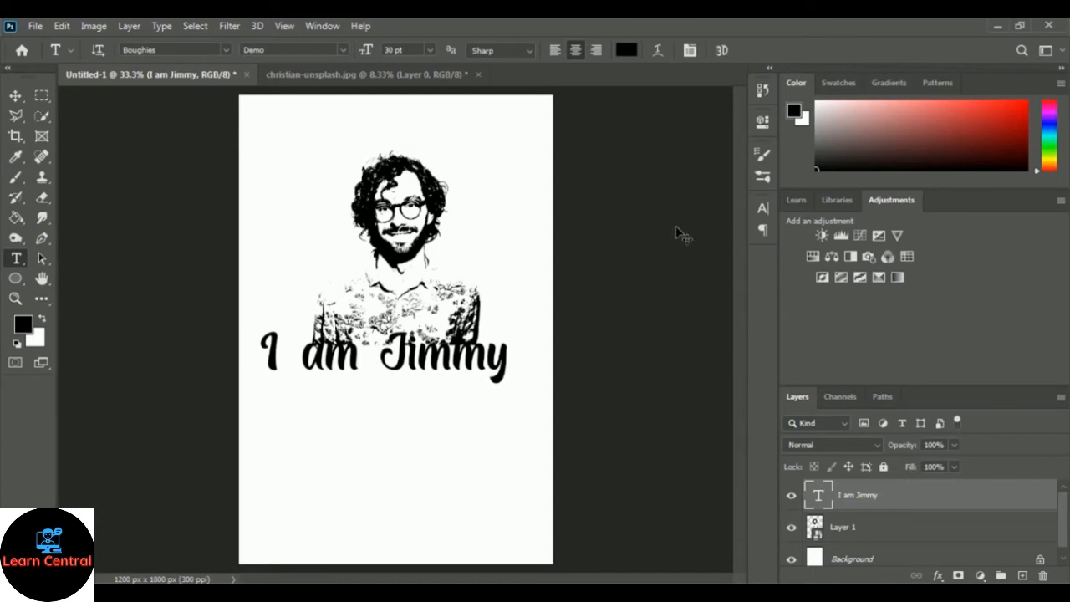
Step: Scale the text with Free Transform to about 68% width and 74% height, matching the portrait's width and sitting just beneath it
key(ctrl+t)
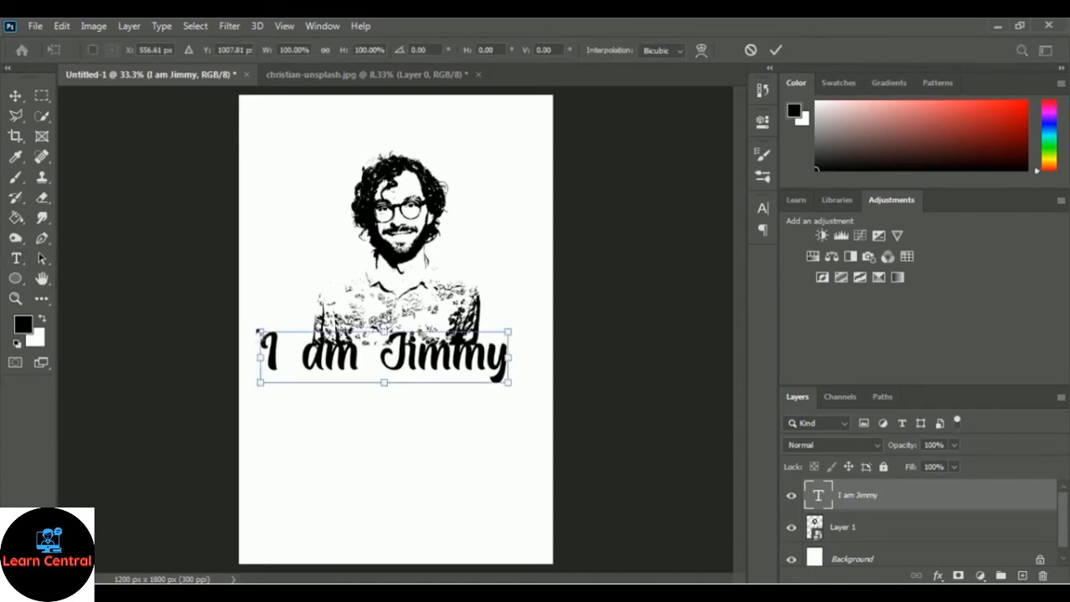
drag(260, 332, 311, 345)
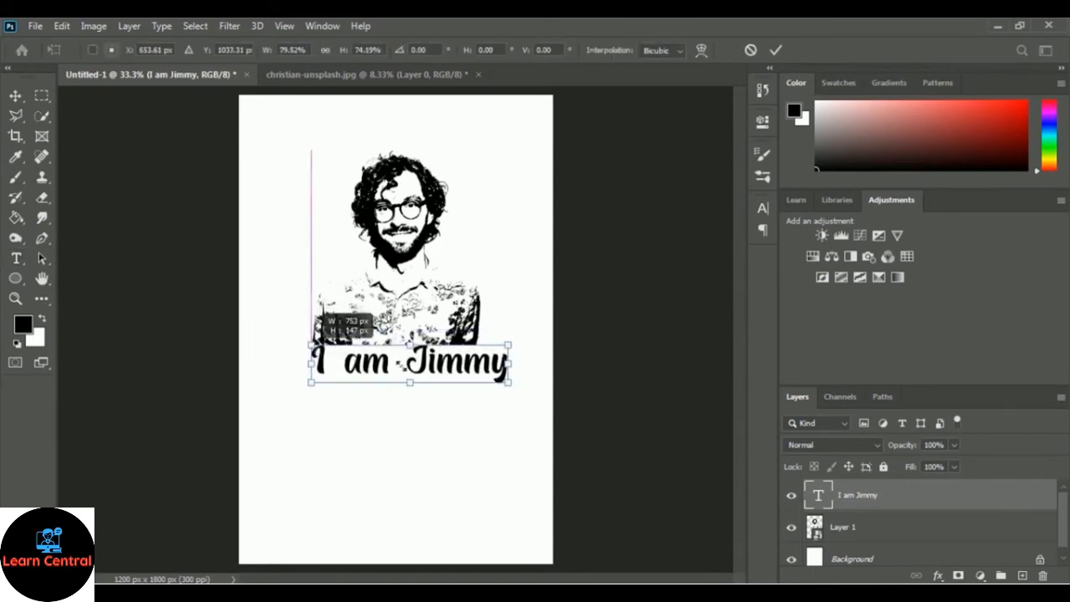
drag(509, 365, 484, 368)
key(Down)
key(Down)
key(Down)
key(Down)
key(Down)
key(Down)
key(Down)
key(Down)
key(Down)
key(Down)
key(Down)
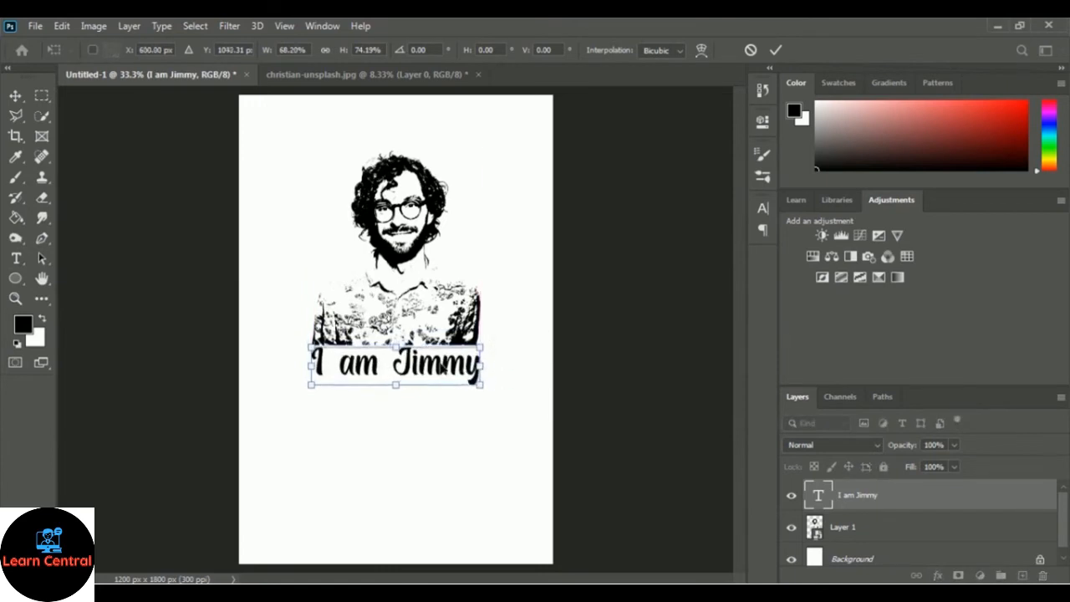
key(Return)
key(t)
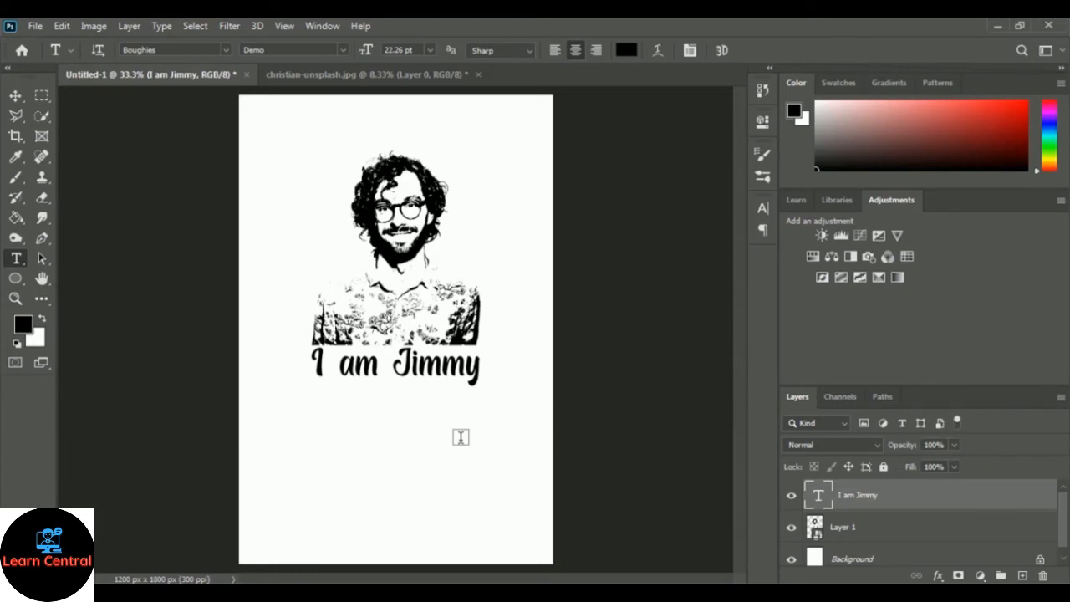
Step: Open the PSD file "mockup white t-shirt-Front" from the inner Mockup folder of 05 T Shirt Design
click(34, 27)
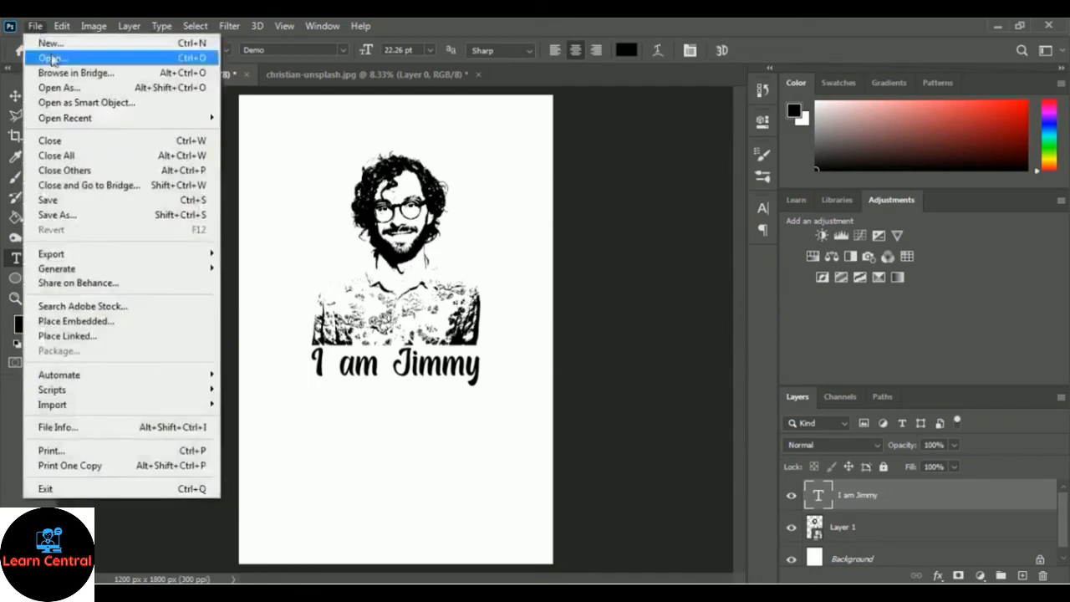
click(50, 64)
key(ctrl+o)
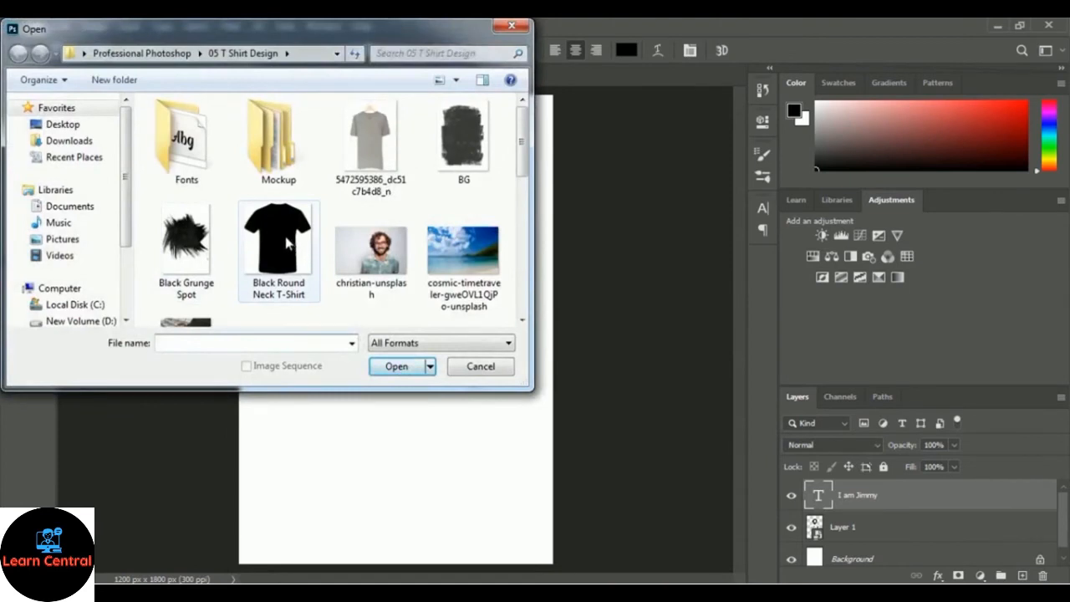
double_click(270, 149)
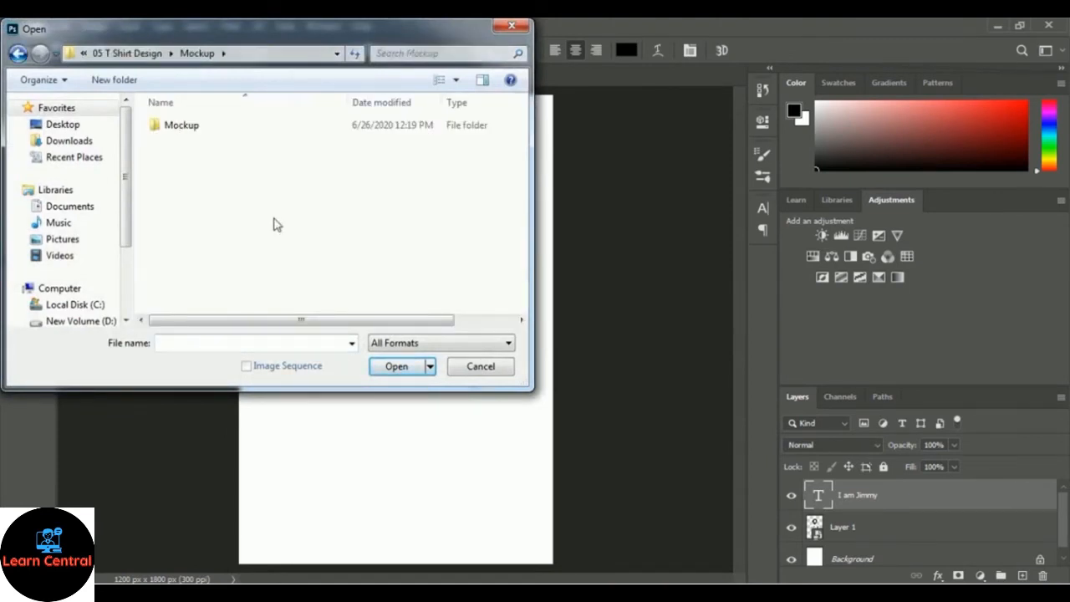
double_click(180, 126)
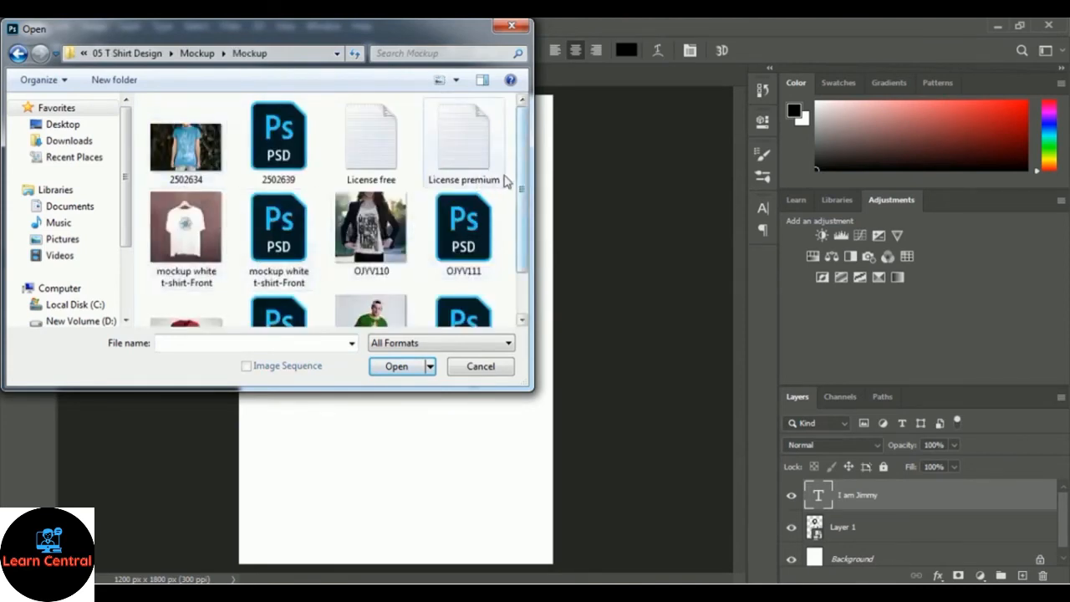
click(266, 266)
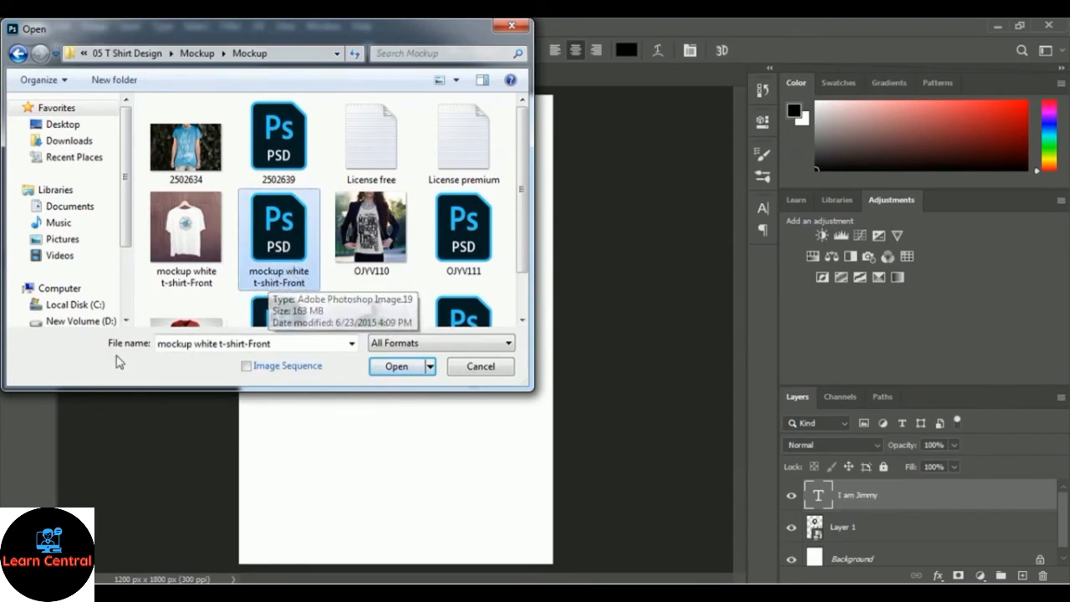
click(391, 371)
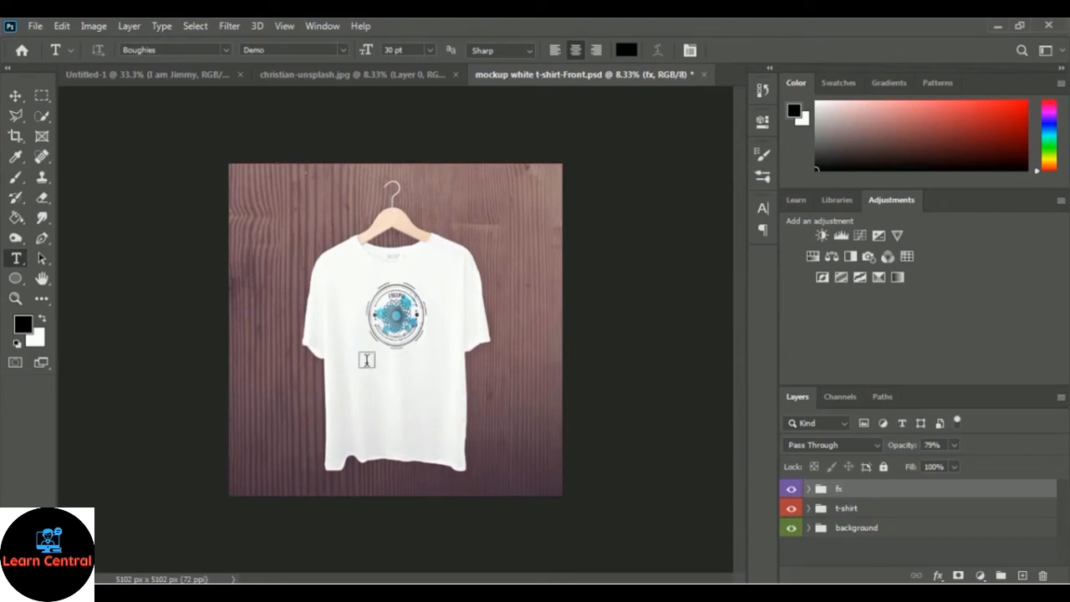
Step: Open the print smart object in the mockup's t-shirt group and hide its Your Logo and Watercolor layers
click(809, 513)
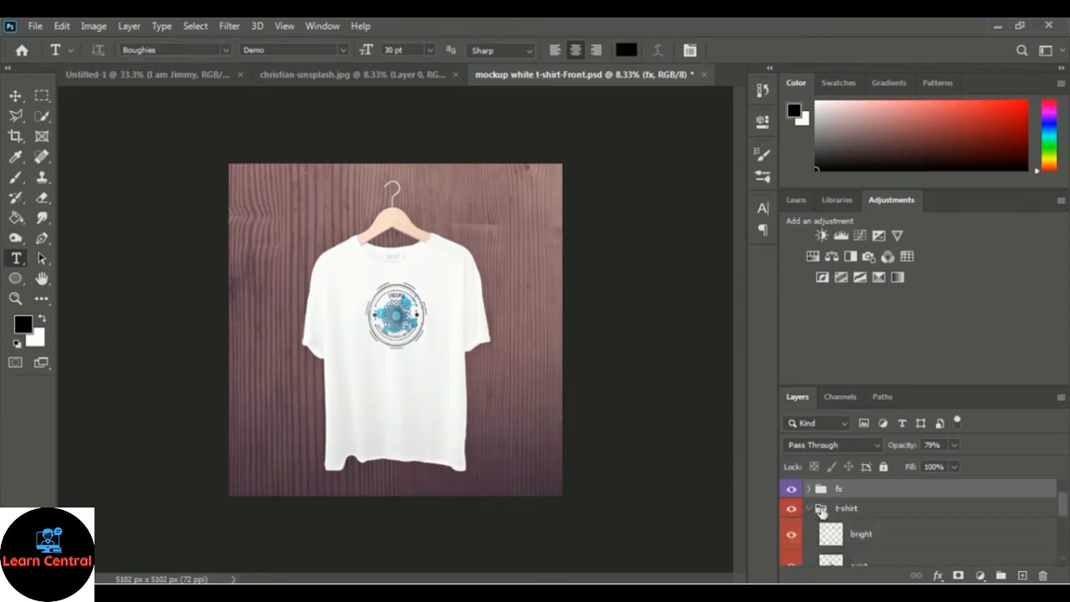
scroll(844, 514, down, 1)
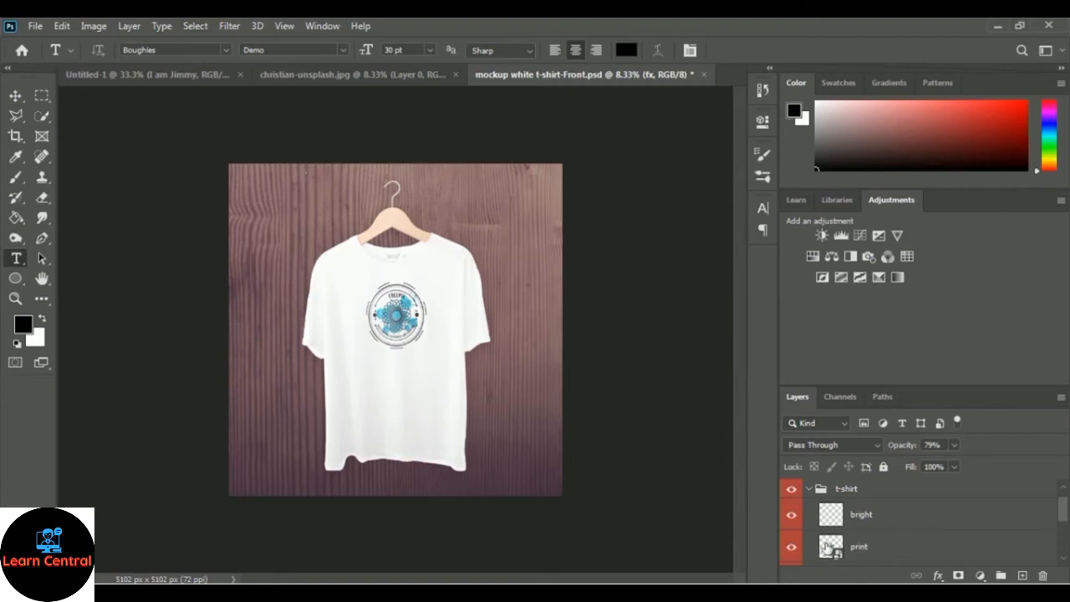
double_click(828, 548)
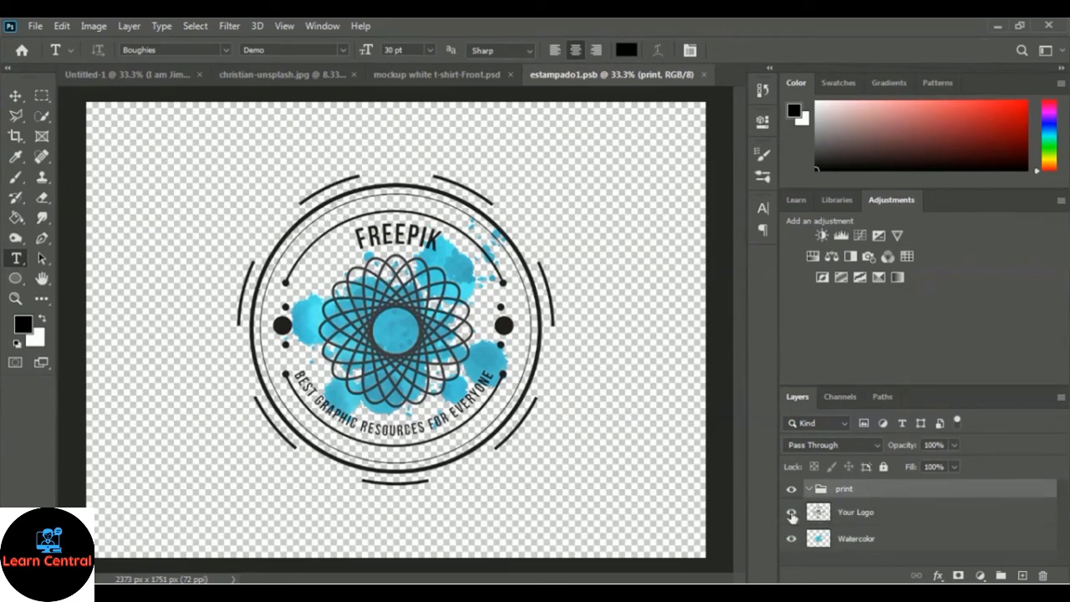
click(792, 514)
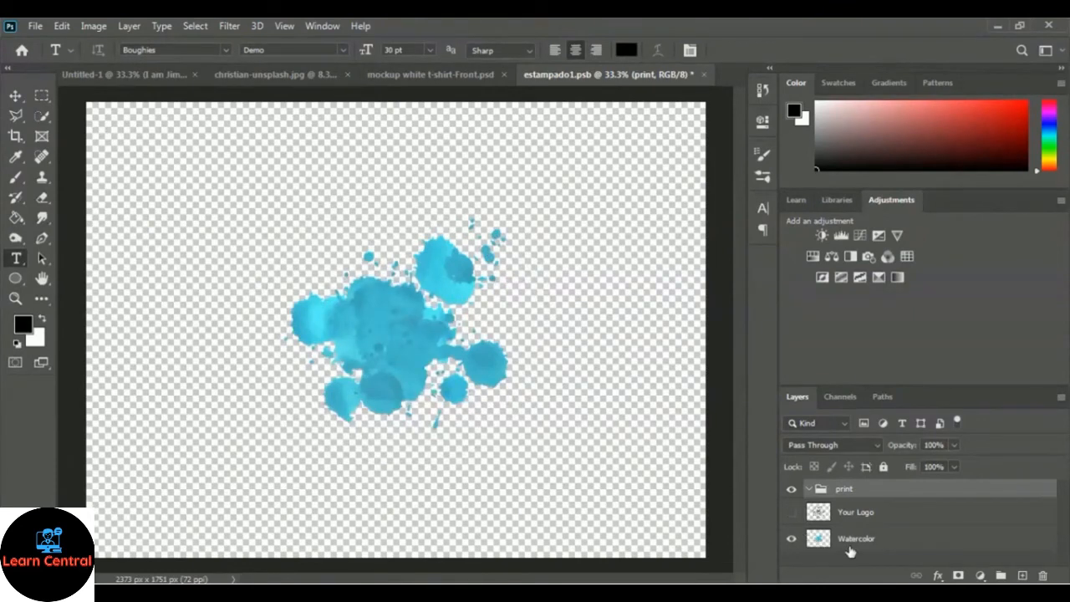
click(792, 540)
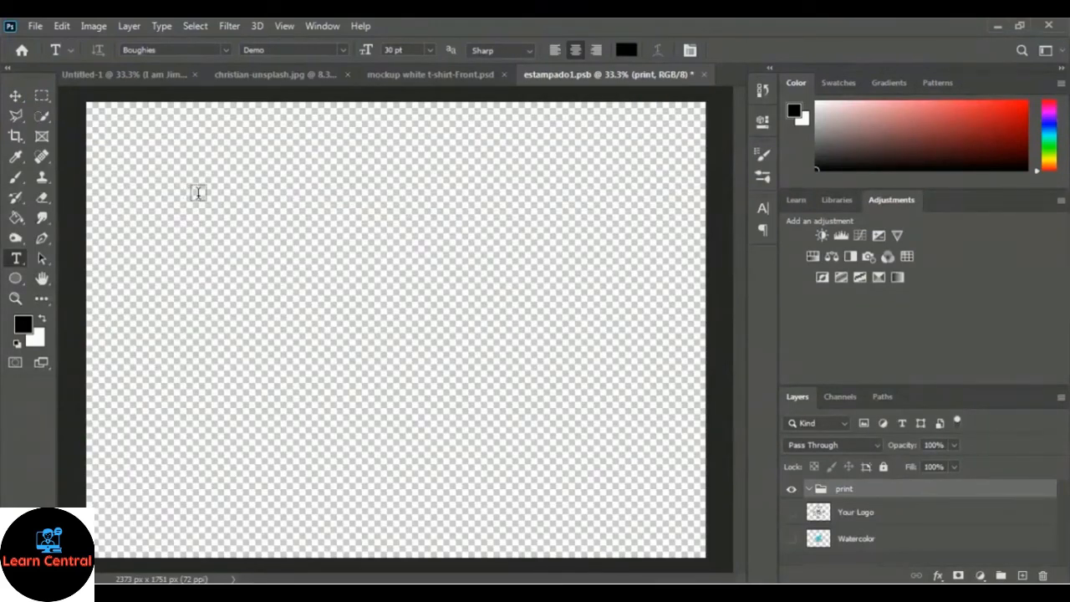
Step: Switch to the Untitled-1 document and hide its Background layer
click(116, 75)
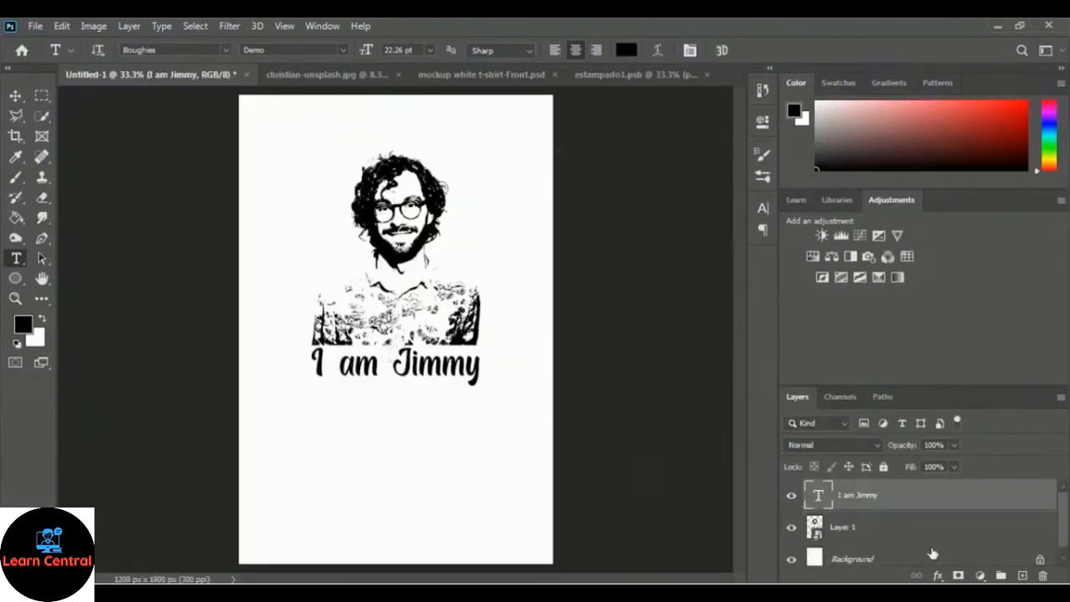
scroll(933, 553, down, 1)
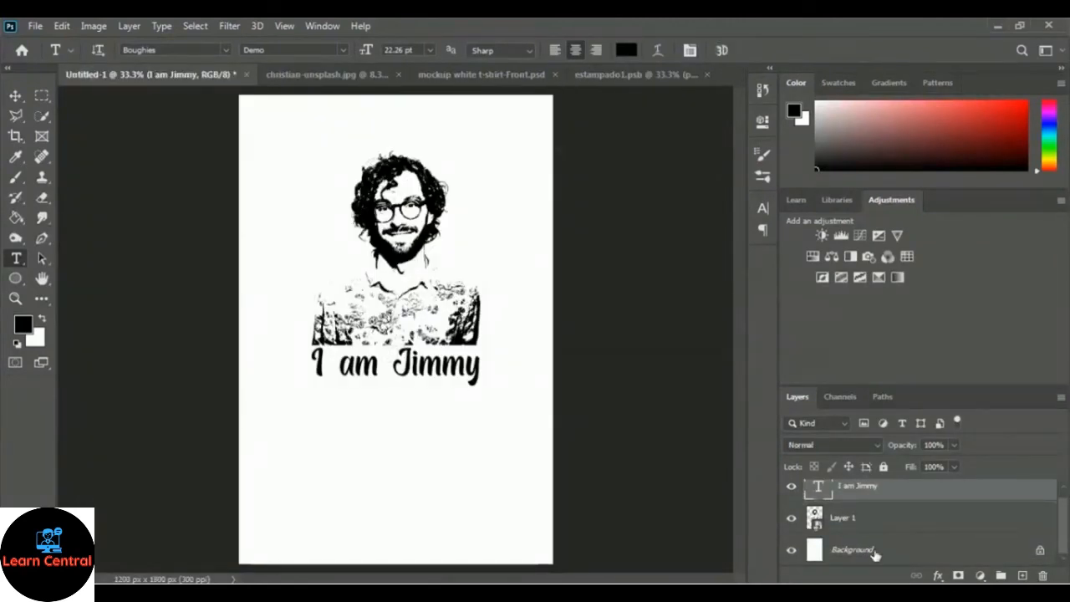
click(791, 550)
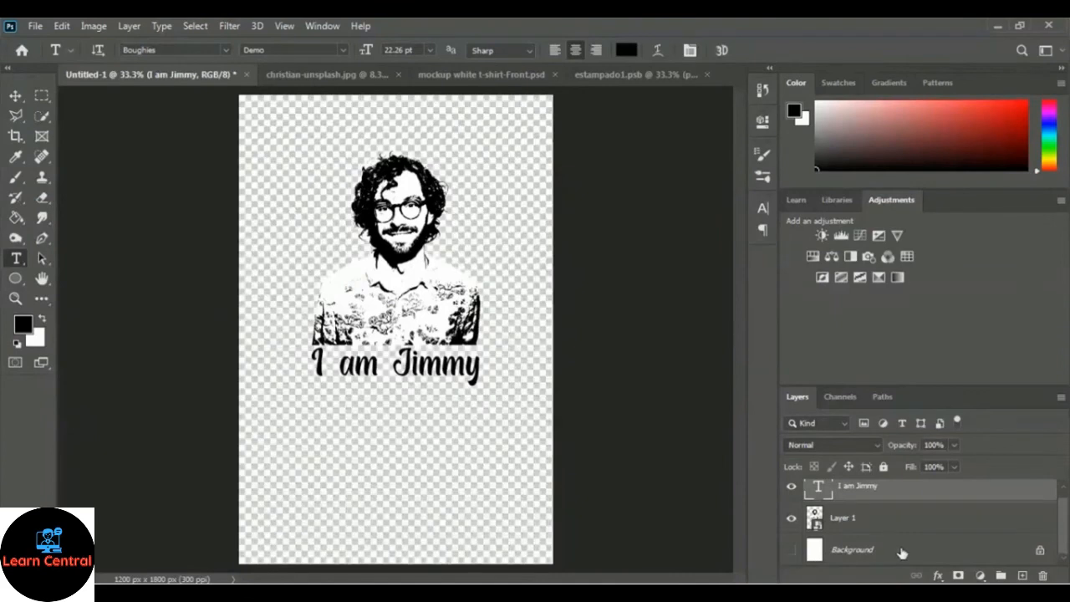
scroll(902, 552, up, 1)
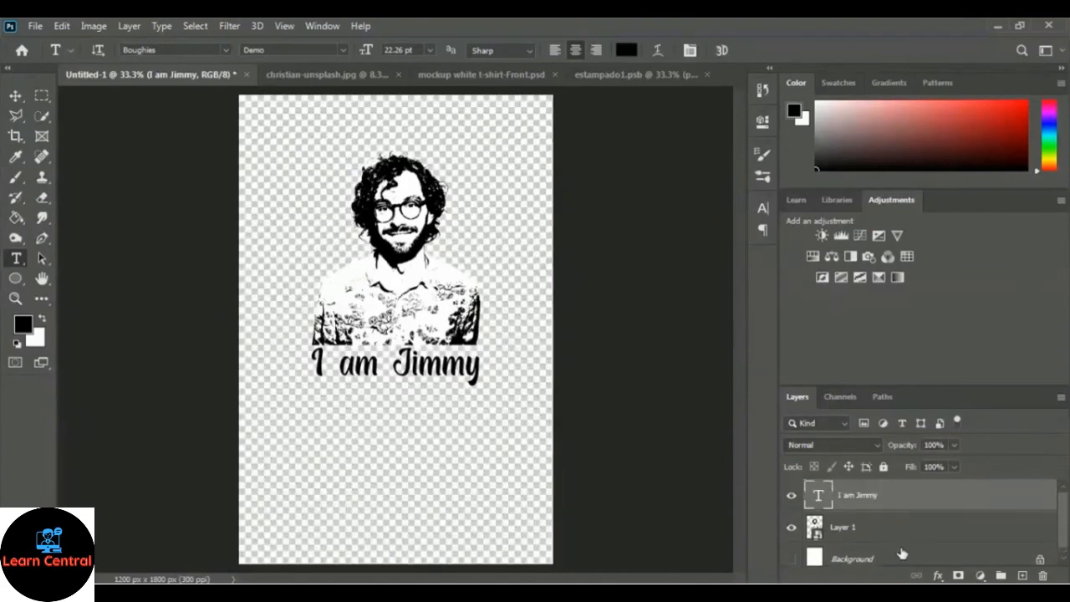
Step: Select the text layer and the portrait's Layer 1 together and move them into the estampado1.psb document
click(855, 534)
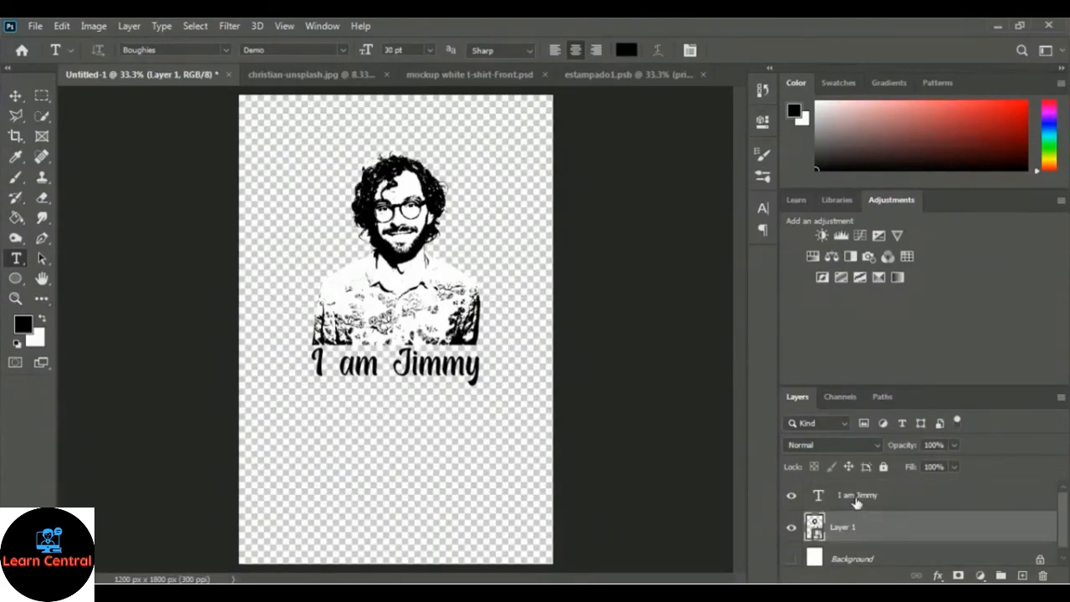
shift+click(857, 498)
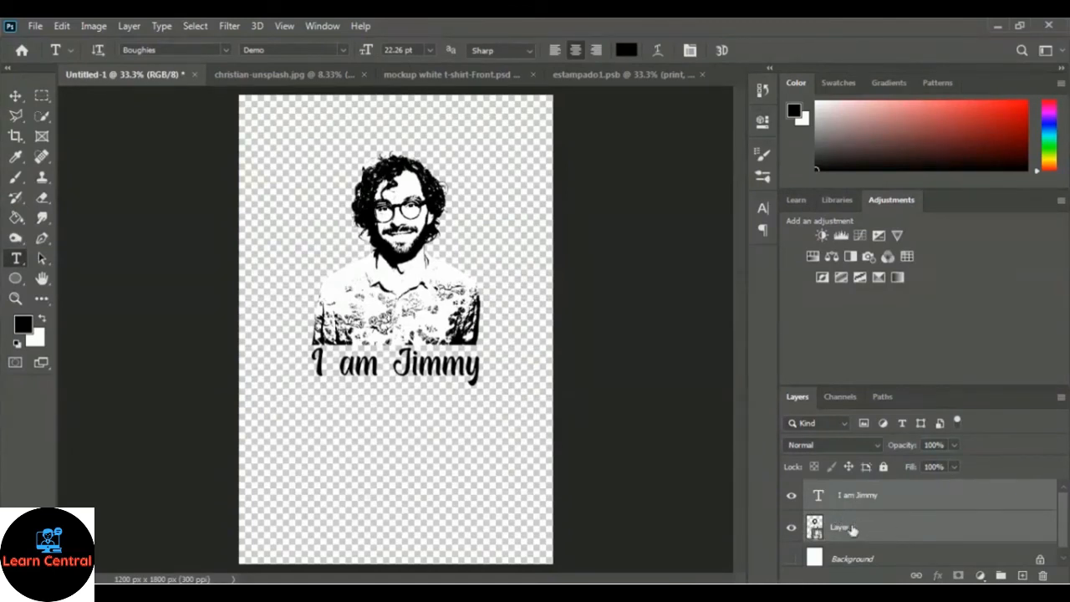
click(15, 97)
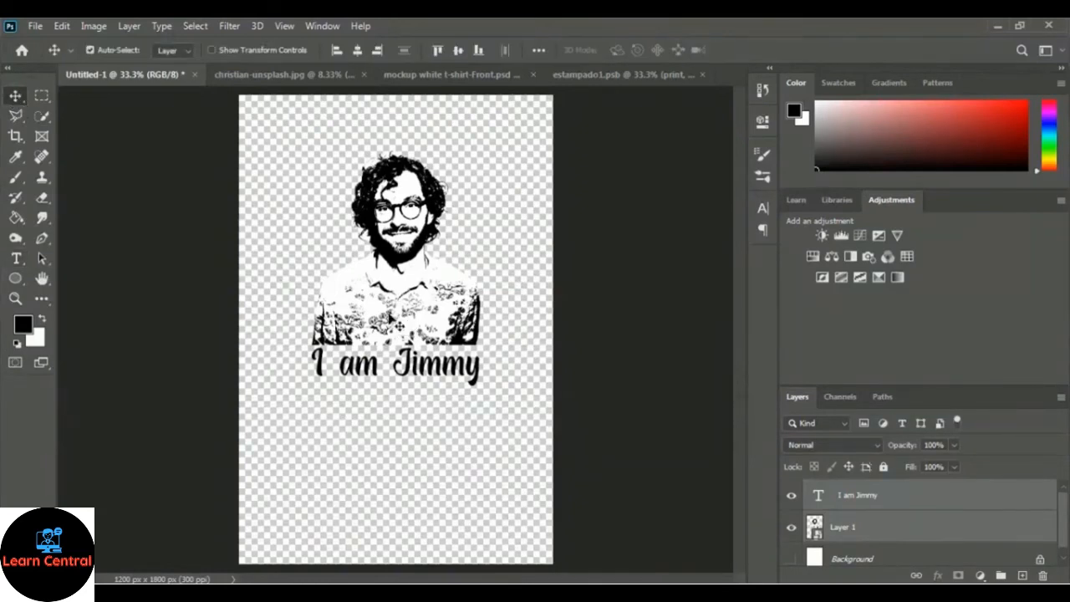
drag(400, 298, 454, 322)
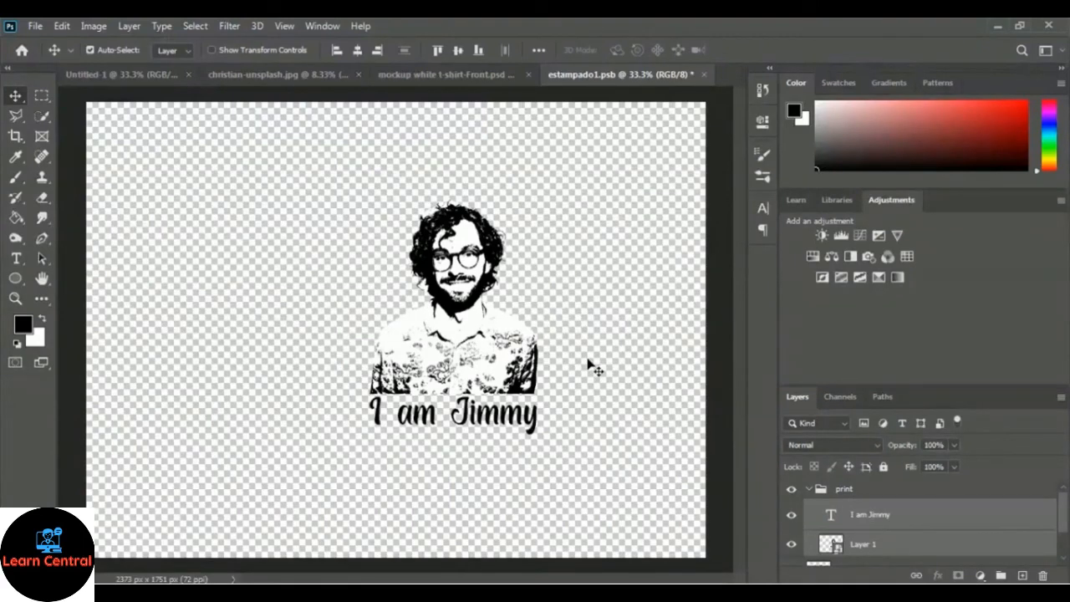
Step: Scale the portrait and text together to about 187% width and 143% height, placed roughly centred on the print canvas
key(ctrl)
key(ctrl+t)
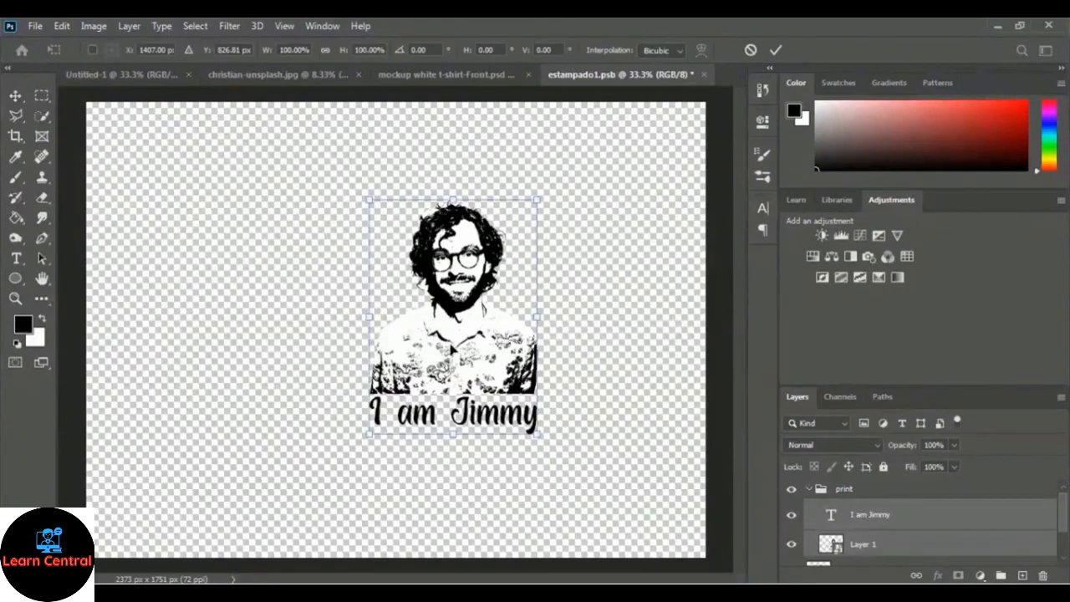
drag(427, 354, 370, 383)
drag(310, 229, 226, 172)
drag(481, 462, 549, 519)
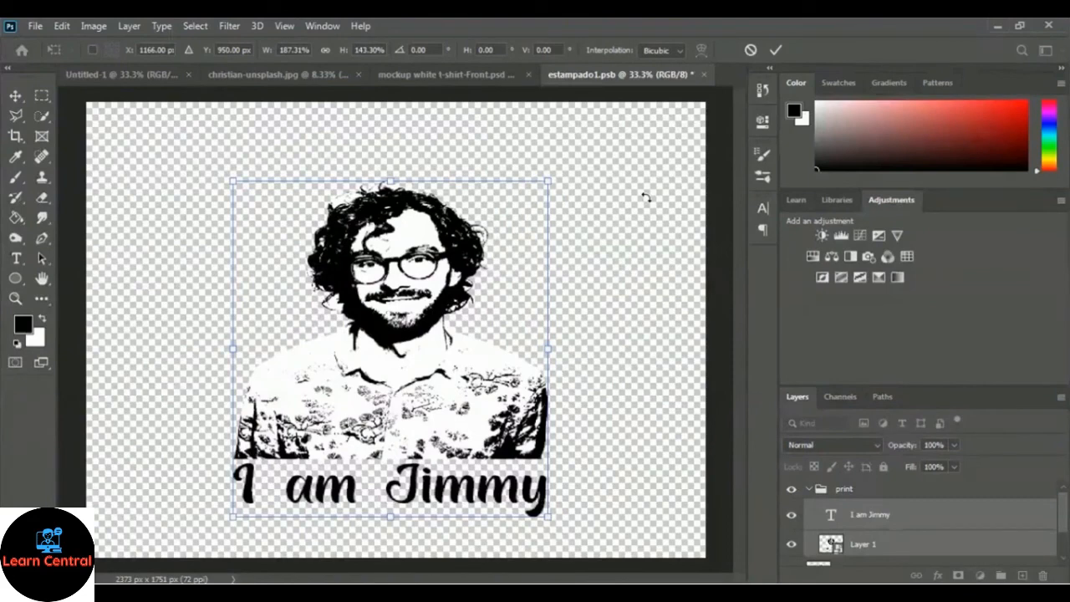
key(Return)
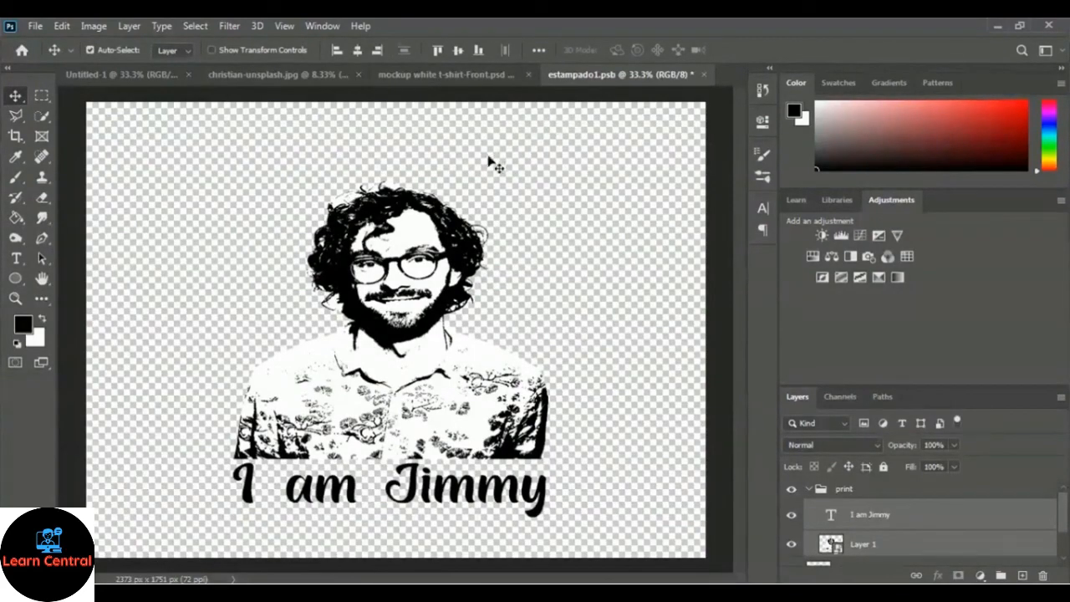
Step: Save estampado1.psb and return to the white T-shirt mockup to check the updated print up close
click(34, 27)
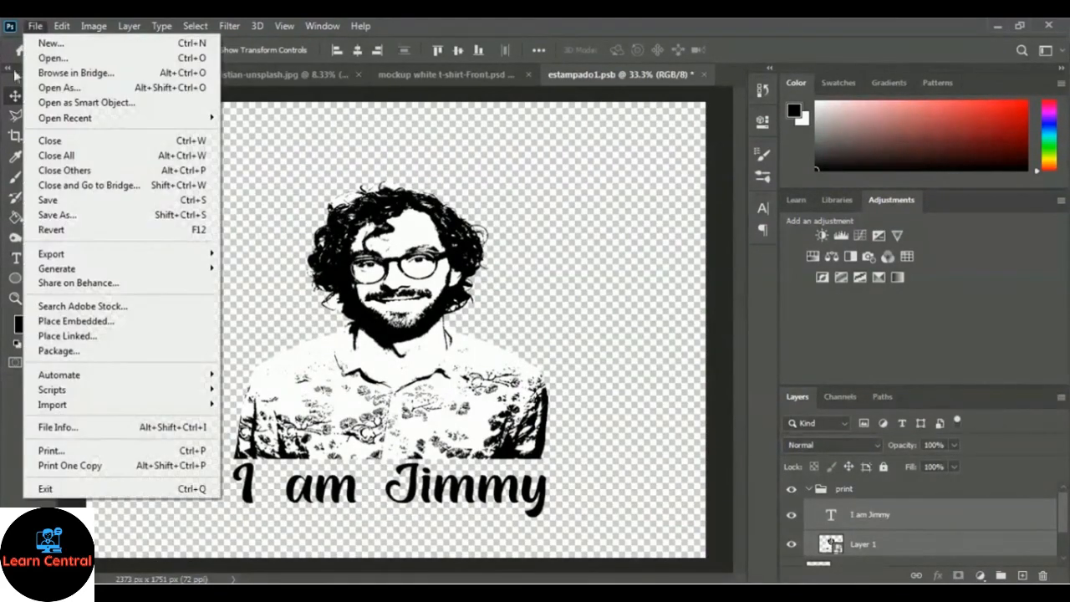
click(134, 201)
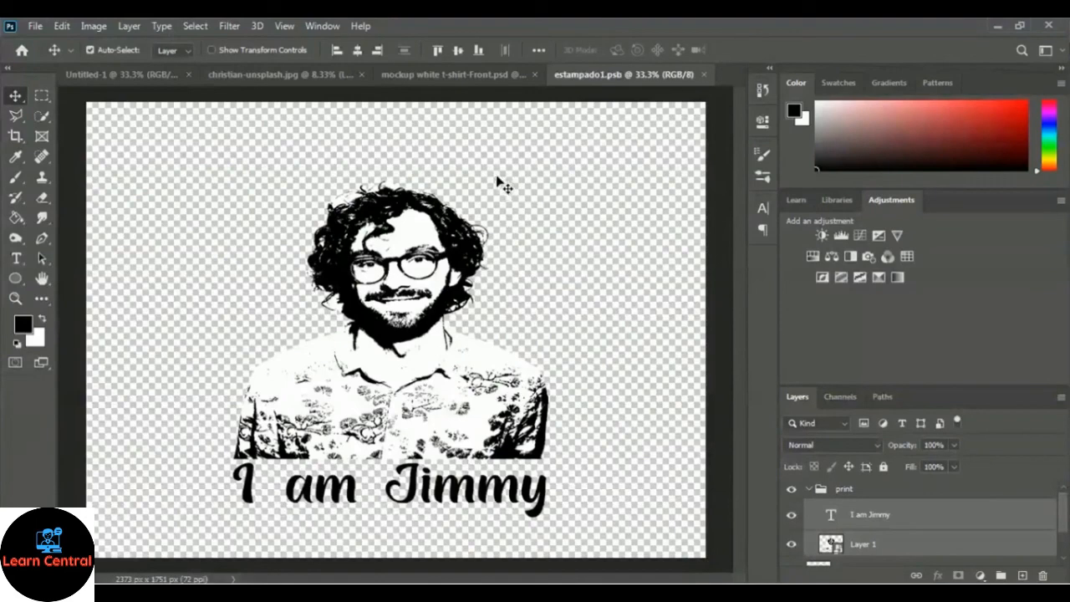
click(445, 76)
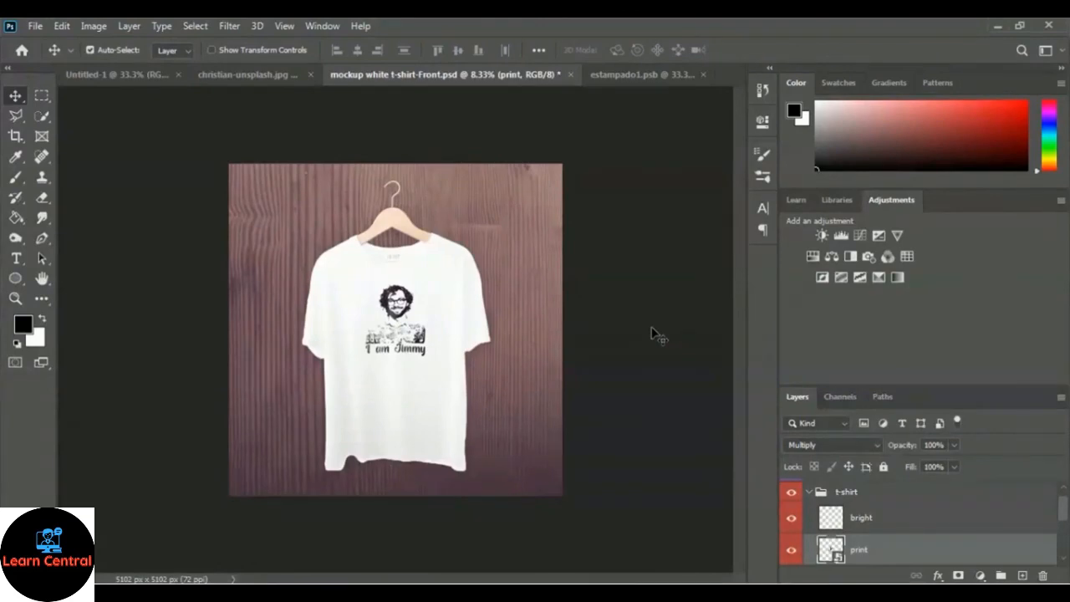
key(ctrl+plus)
key(ctrl+plus)
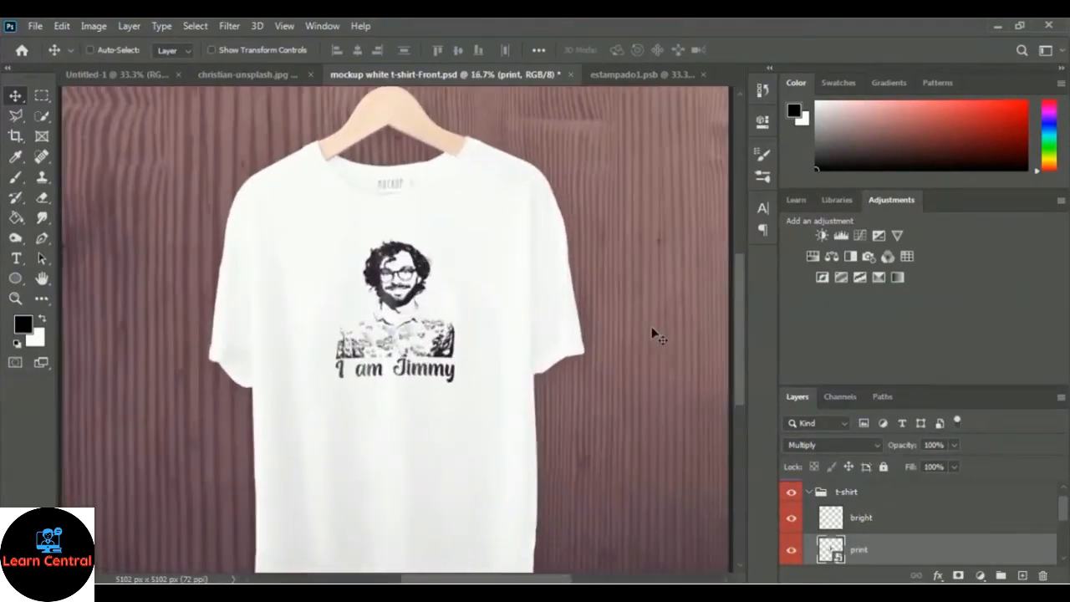
key(ctrl+plus)
key(ctrl+plus)
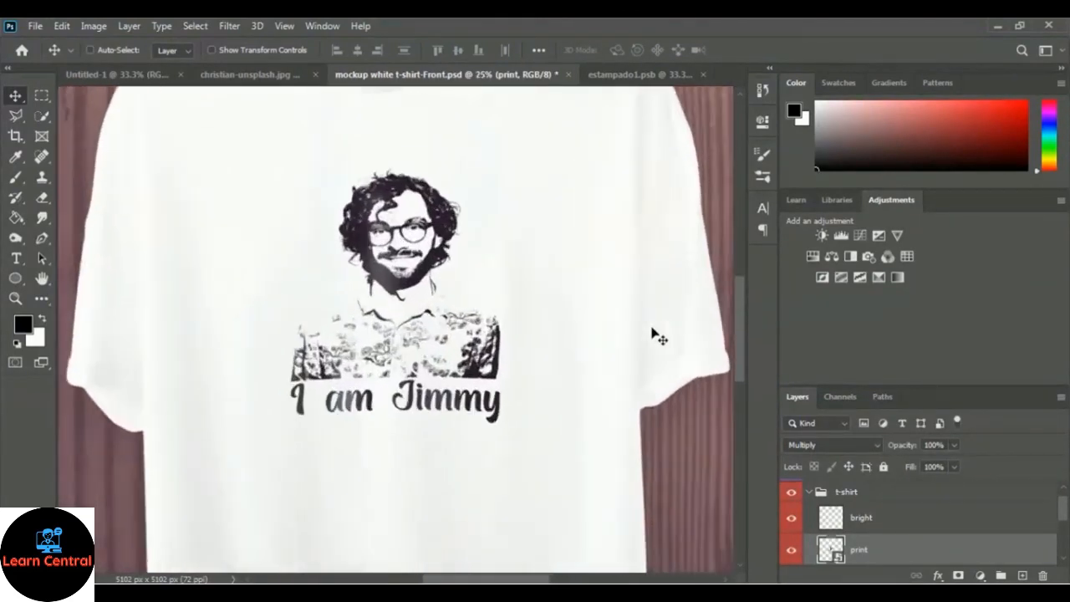
key(ctrl+minus)
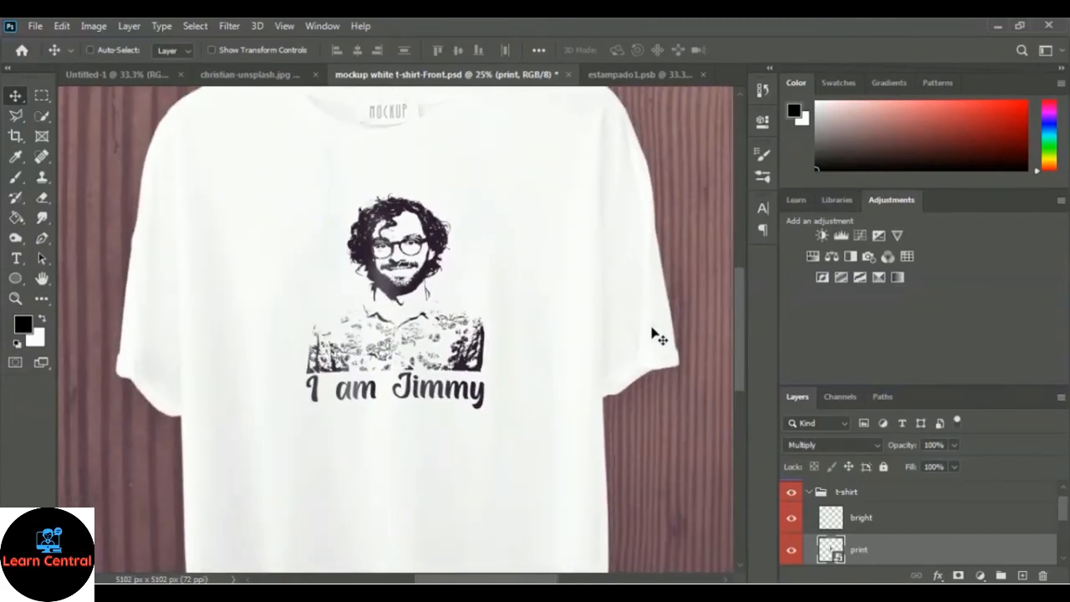